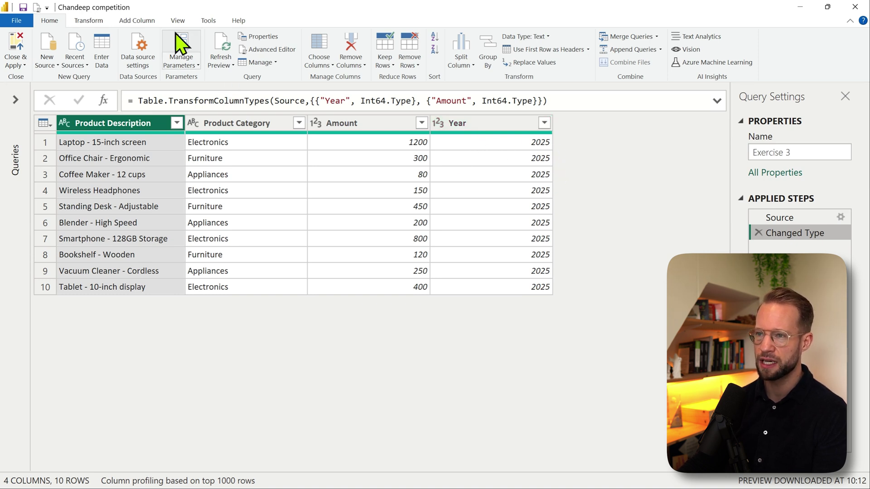
# Step: Add a custom column named Period with the formula { 1 .. 12 }
pyautogui.click(137, 20)
pyautogui.click(59, 58)
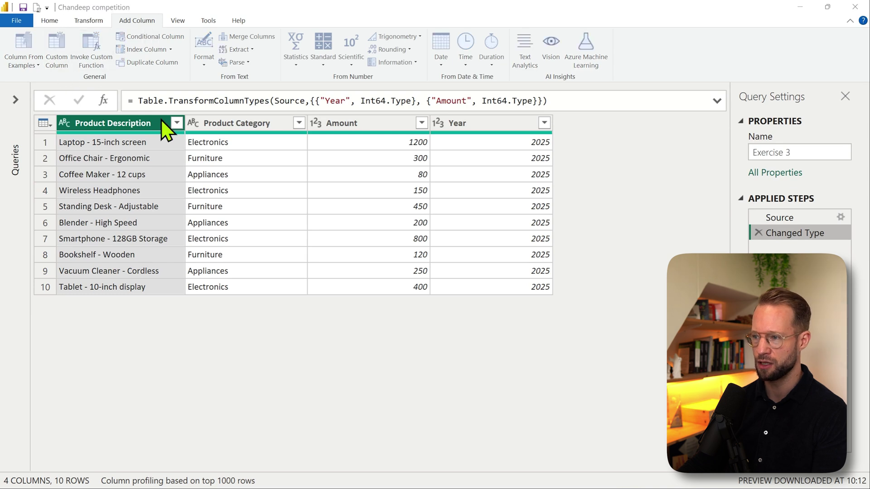
pyautogui.moveTo(274, 185); pyautogui.dragTo(235, 182)
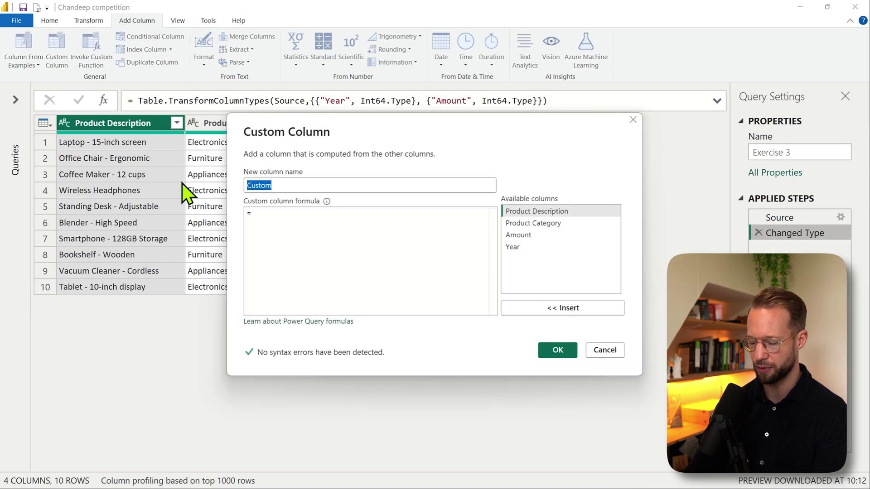
pyautogui.write('Periods')
pyautogui.click(280, 214)
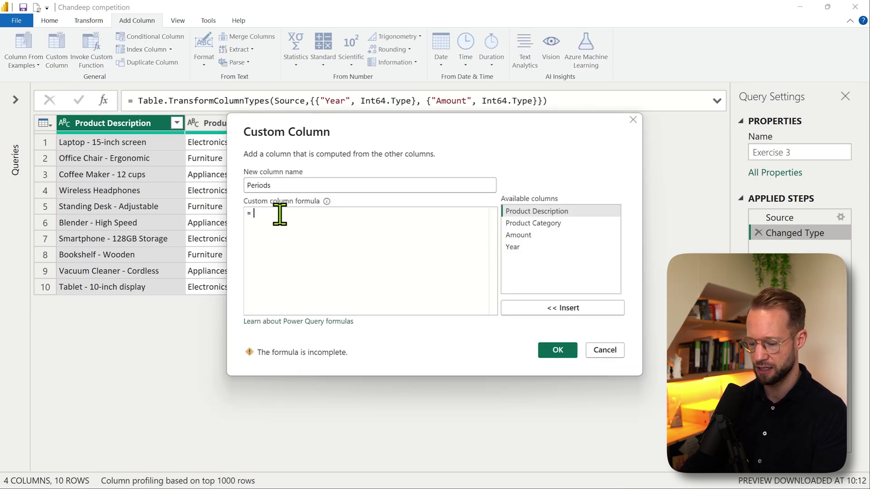
pyautogui.write('{')
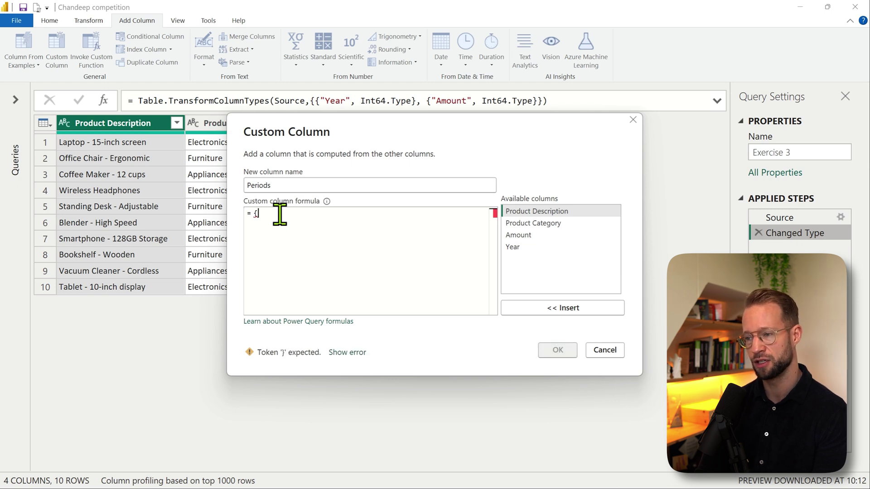
pyautogui.write(' 1 ')
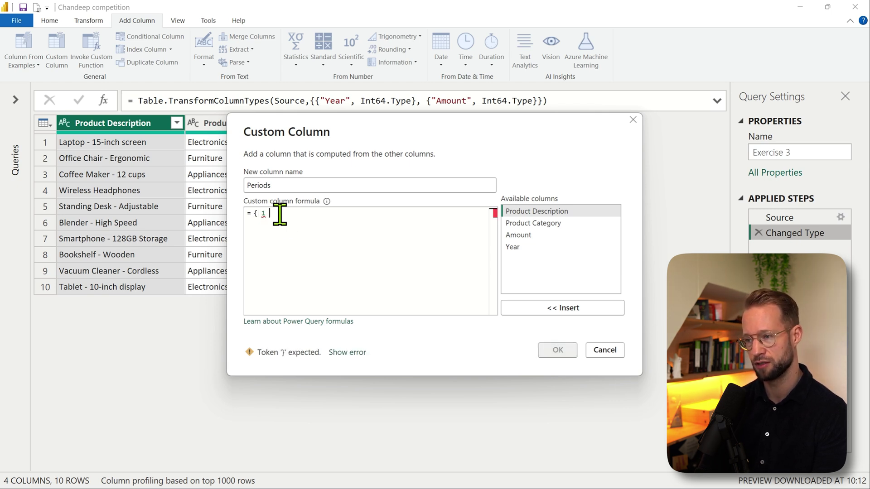
pyautogui.write('.. 12 ')
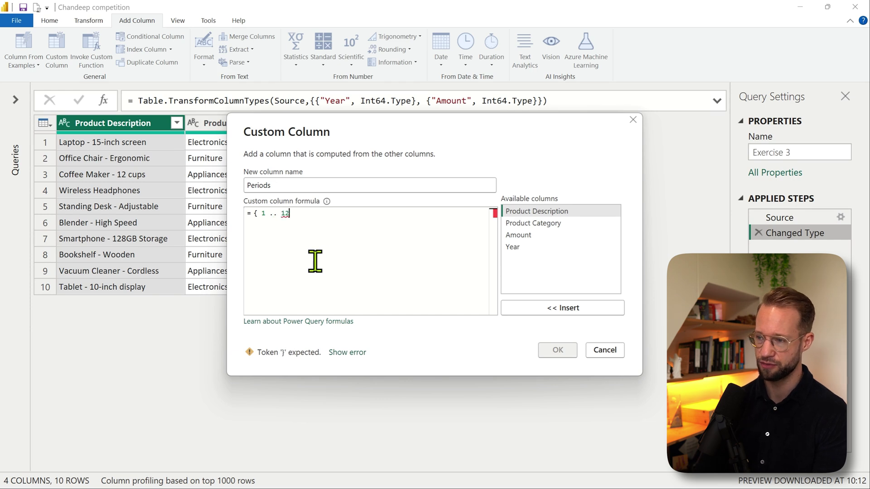
pyautogui.write('}')
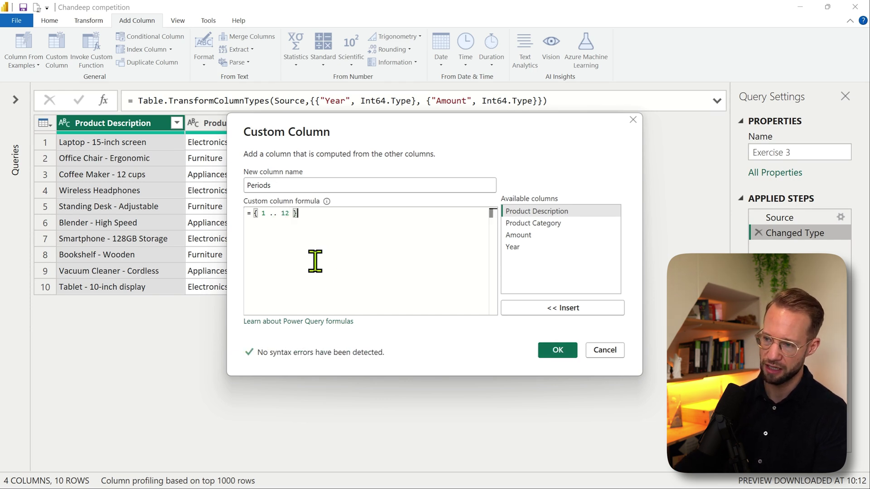
pyautogui.click(292, 186)
pyautogui.press('BackSpace')
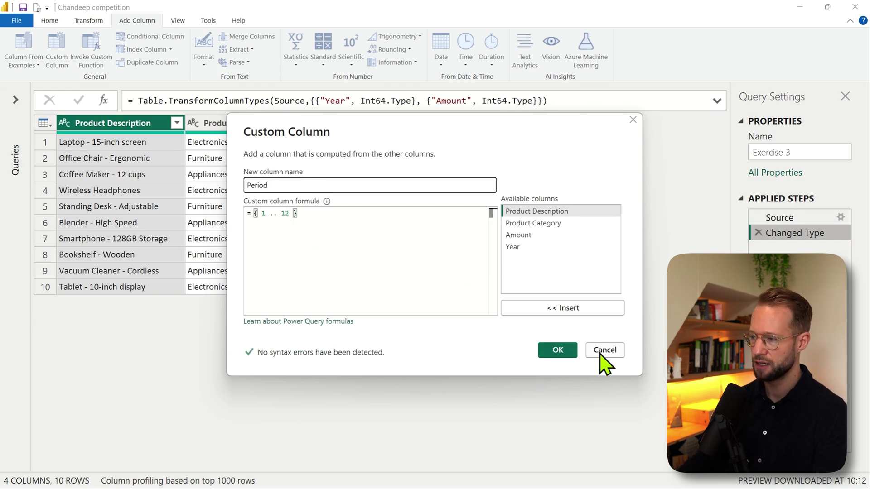
pyautogui.click(567, 352)
# Step: Preview row 1's Period list and resize the pane so all 10 table rows stay visible
pyautogui.click(597, 144)
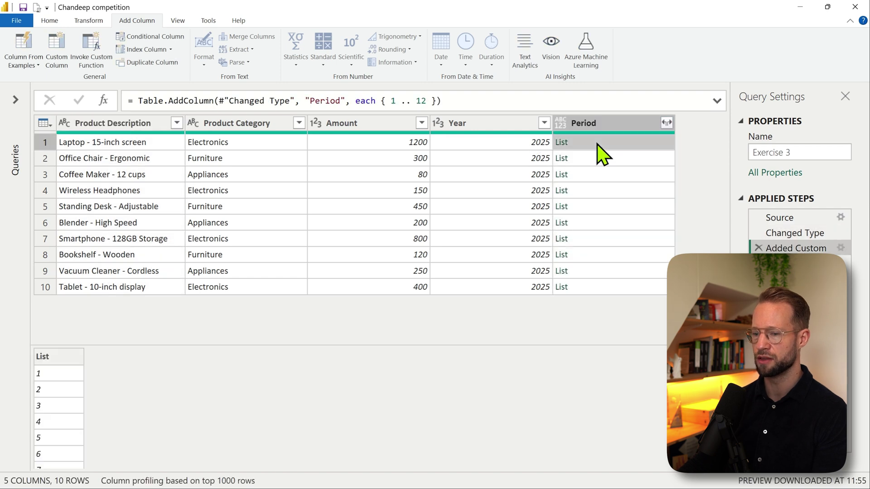
pyautogui.moveTo(266, 346); pyautogui.dragTo(247, 229)
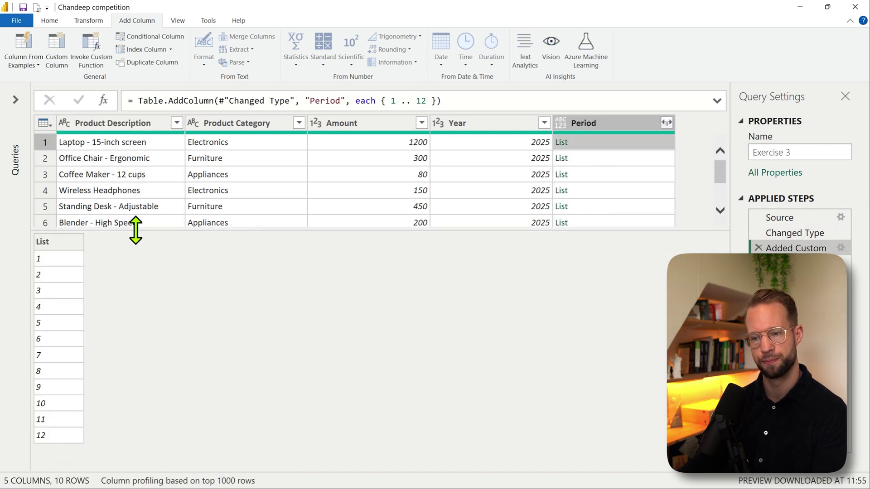
pyautogui.moveTo(136, 229); pyautogui.dragTo(141, 308)
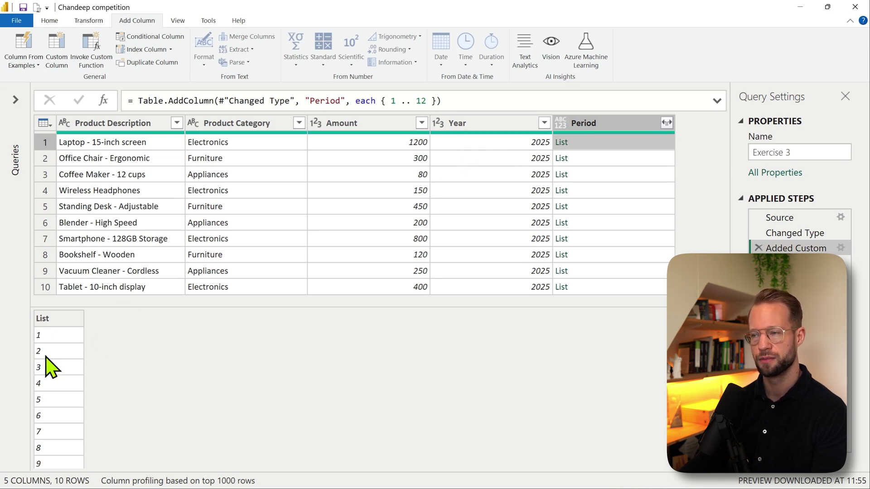
# Step: Wrap { 1 .. 12 } in List.Transform with each #date([Year], _, 1) and commit the formula
pyautogui.click(716, 101)
pyautogui.click(383, 101)
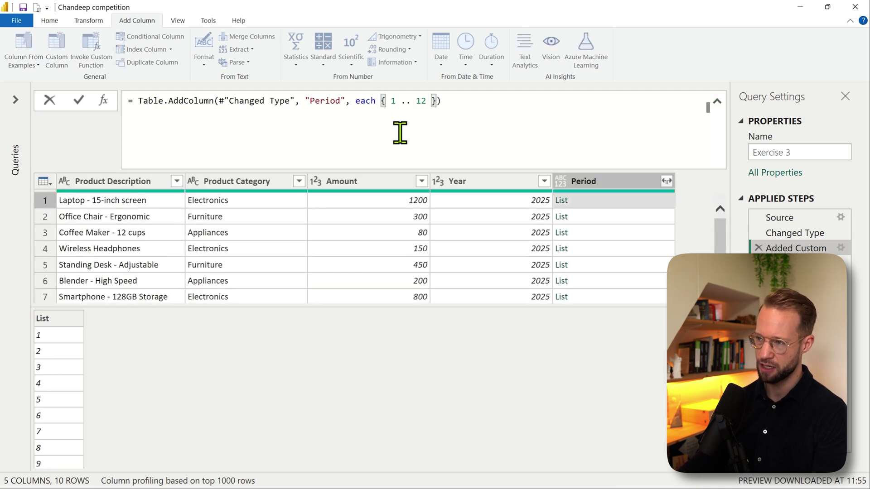
pyautogui.hotkey('shift', 'Return')
pyautogui.write('List.Transfor')
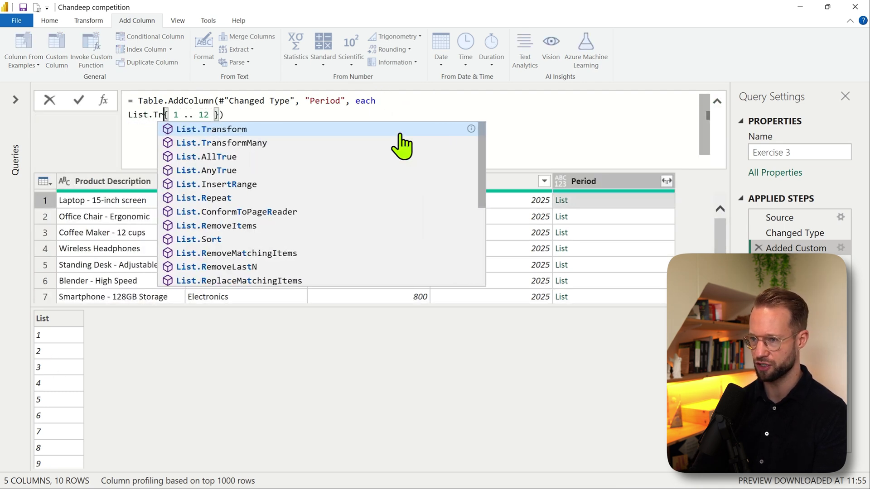
pyautogui.write('m(')
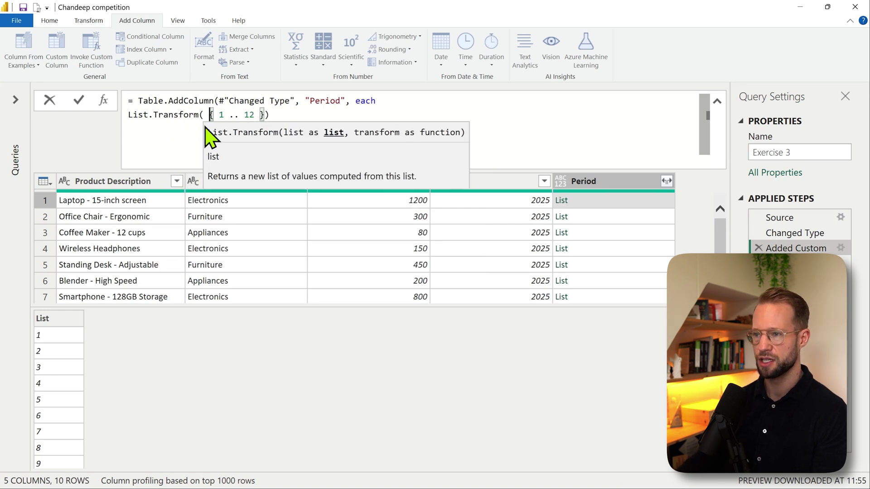
pyautogui.moveTo(207, 114); pyautogui.dragTo(272, 116)
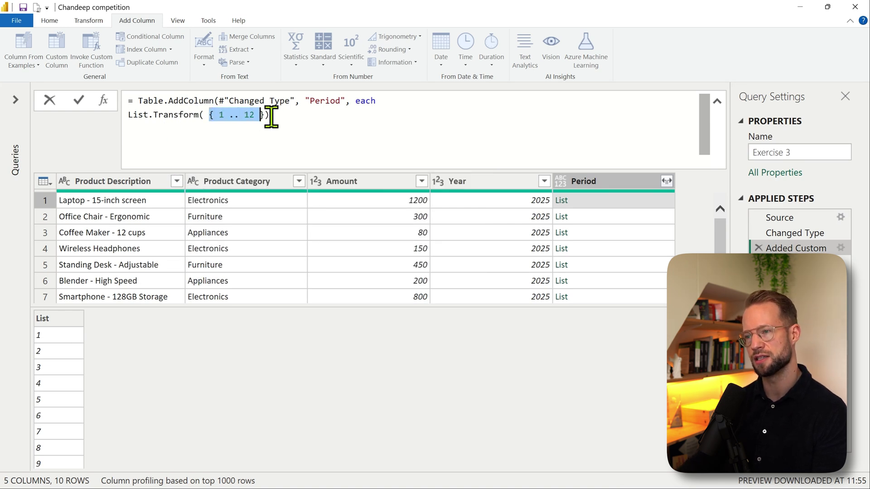
pyautogui.click(266, 114)
pyautogui.write(', ')
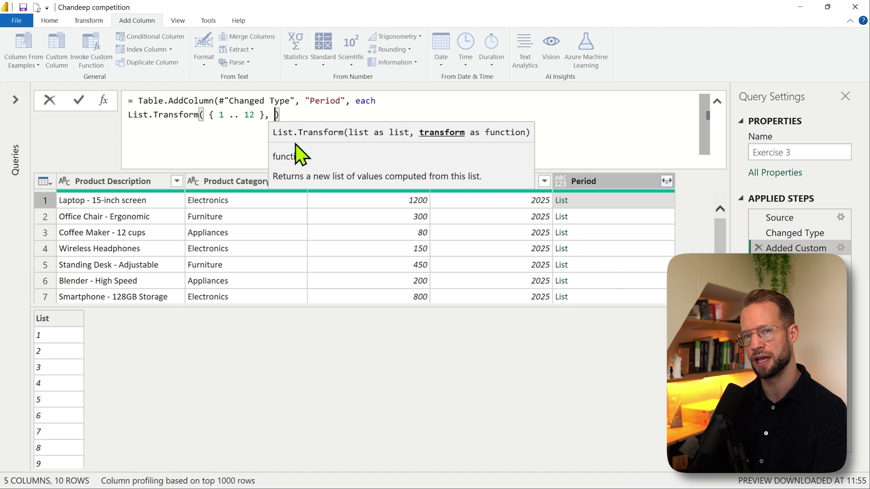
pyautogui.write('each')
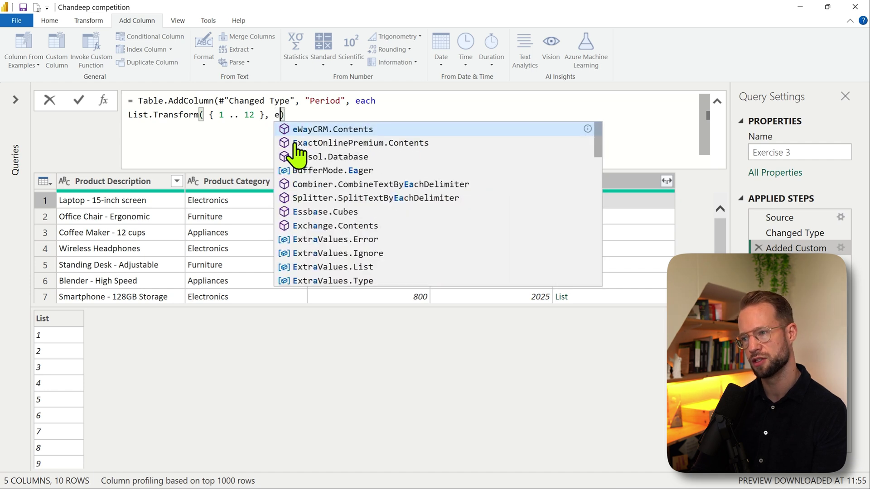
pyautogui.write(' #date')
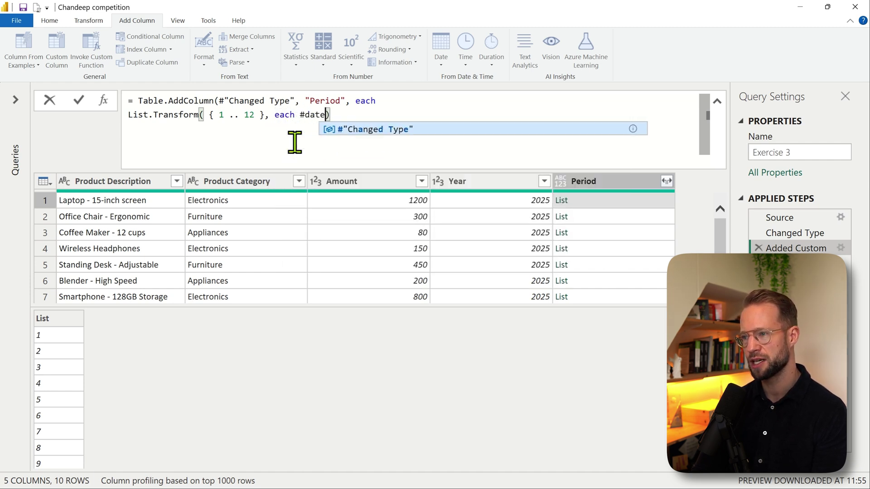
pyautogui.write('(')
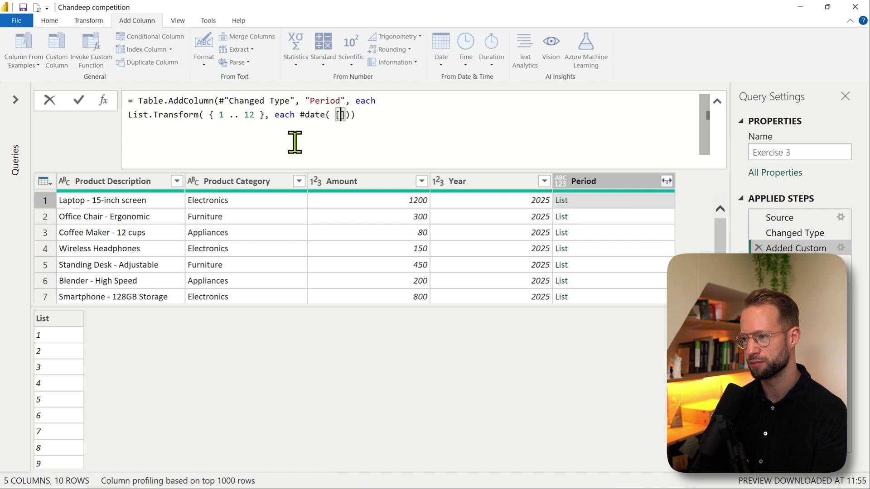
pyautogui.write(' [Year]')
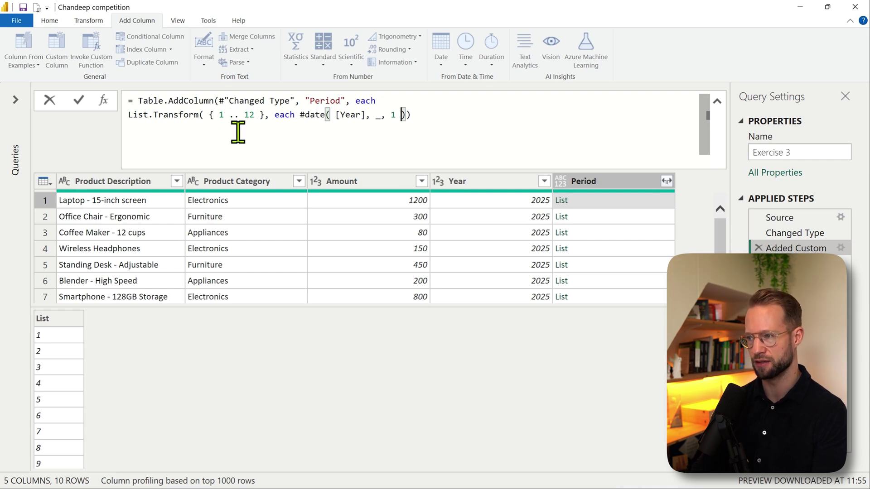
pyautogui.write(')')
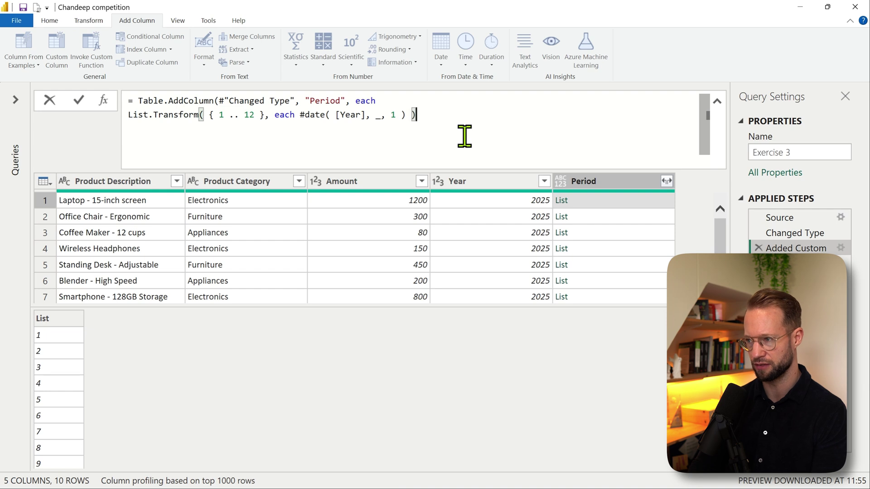
pyautogui.hotkey('shift', 'Return')
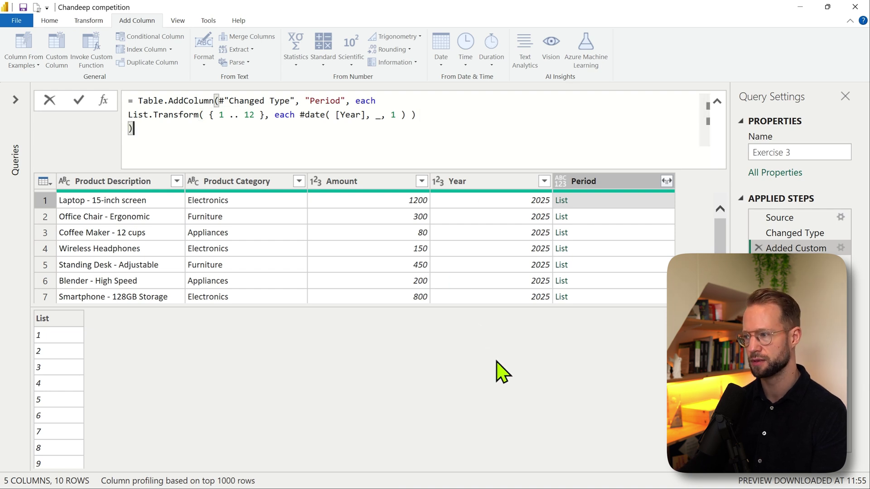
pyautogui.press('Return')
# Step: Replace both each keywords in the Period formula with explicit (_) => function headers
pyautogui.click(585, 202)
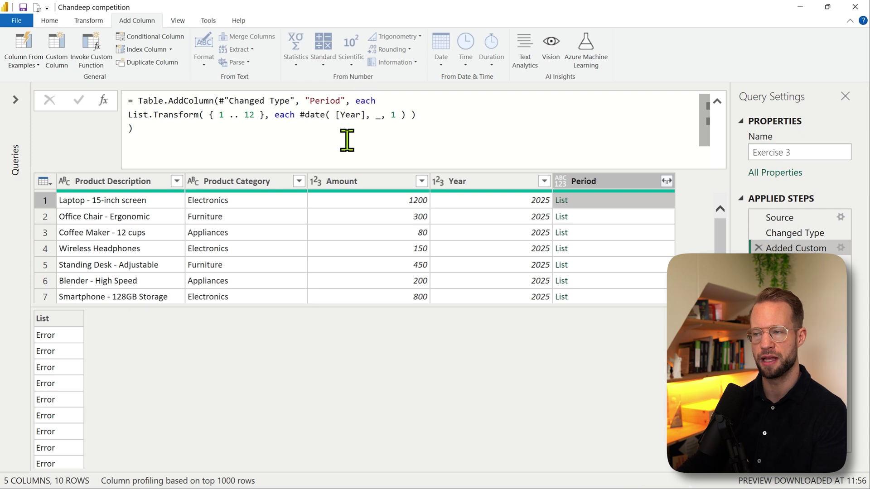
pyautogui.doubleClick(365, 100)
pyautogui.write('( _')
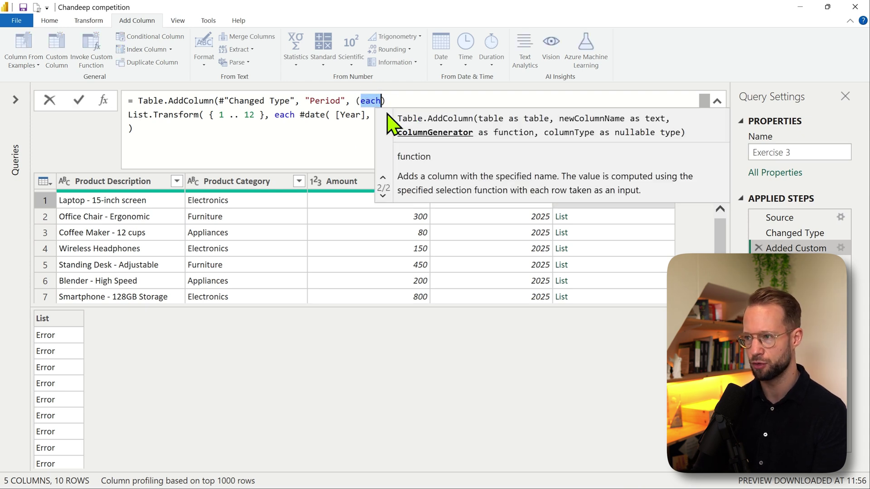
pyautogui.write('e')
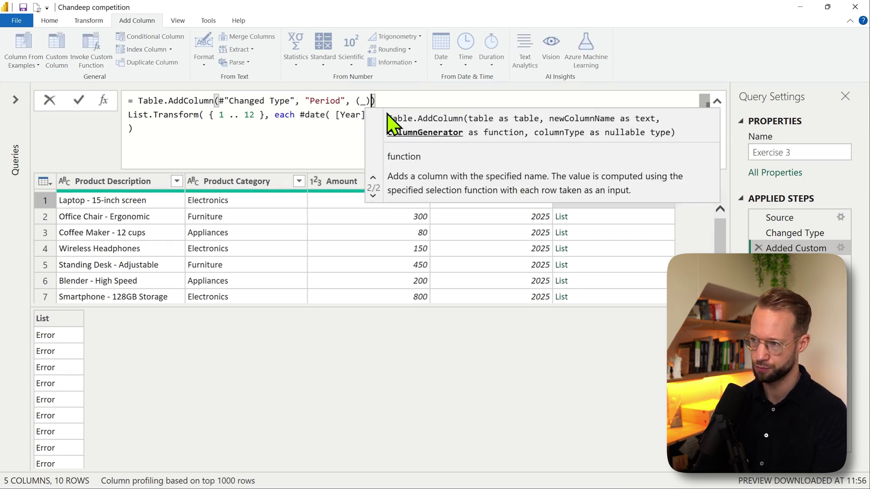
pyautogui.write(' =>')
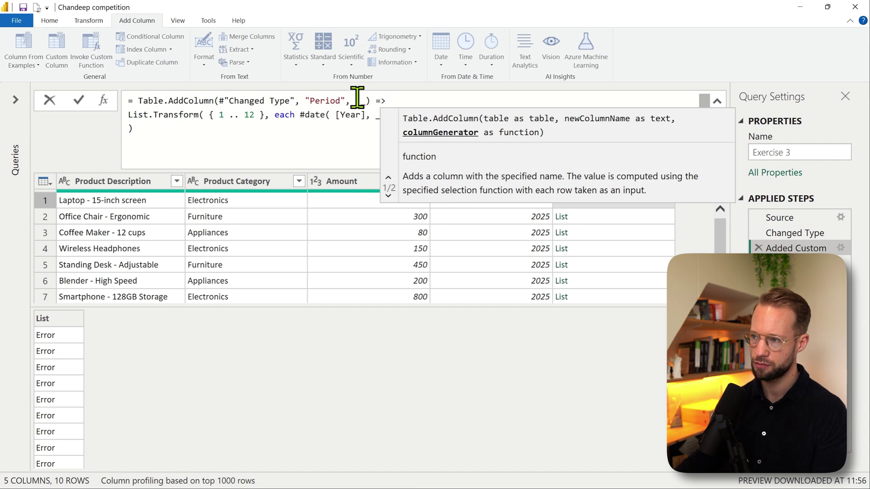
pyautogui.moveTo(355, 101); pyautogui.dragTo(386, 100)
pyautogui.hotkey('ctrl', 'c')
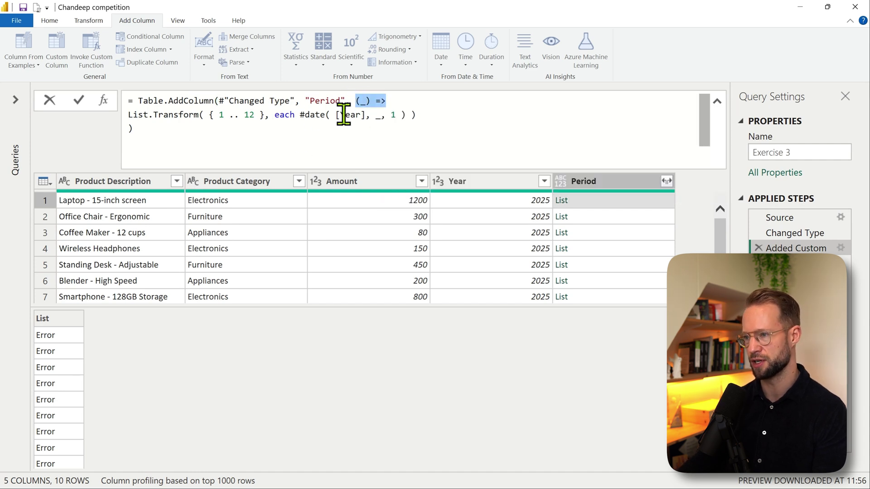
pyautogui.doubleClick(282, 115)
pyautogui.hotkey('ctrl', 'v')
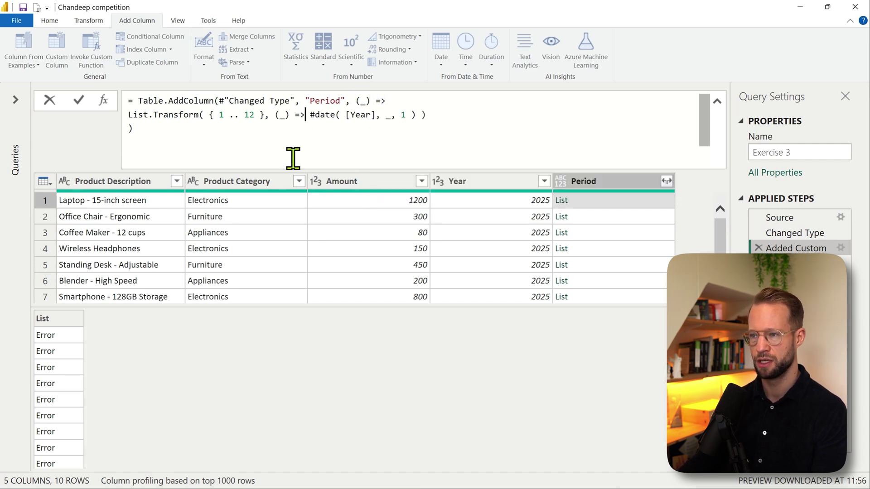
# Step: Change the outer (_) => function header back to each
pyautogui.moveTo(345, 114); pyautogui.dragTo(375, 117)
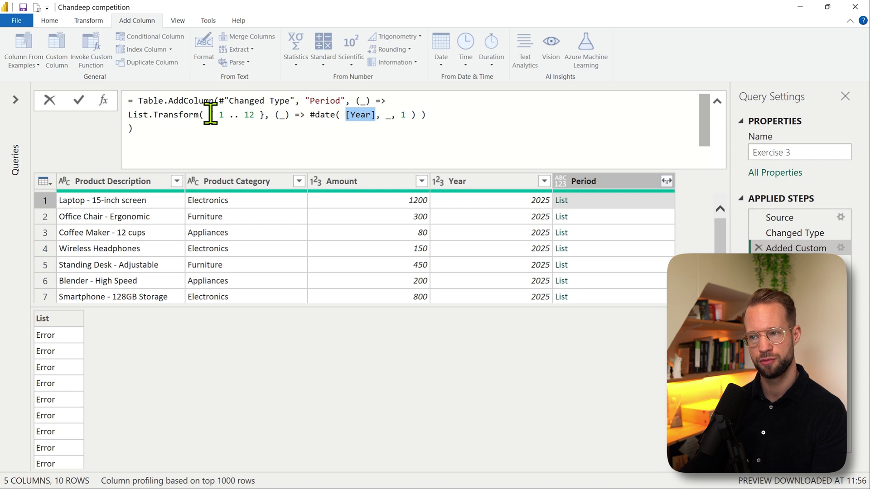
pyautogui.moveTo(209, 114); pyautogui.dragTo(268, 116)
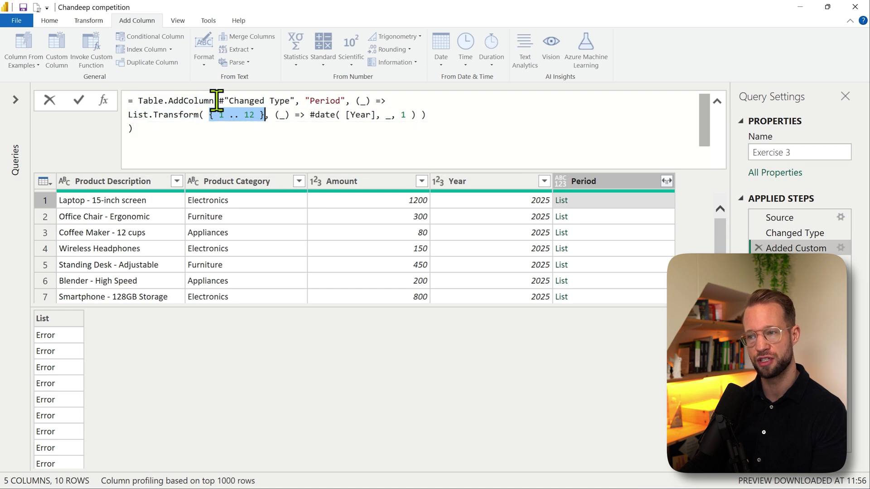
pyautogui.moveTo(215, 101); pyautogui.dragTo(290, 101)
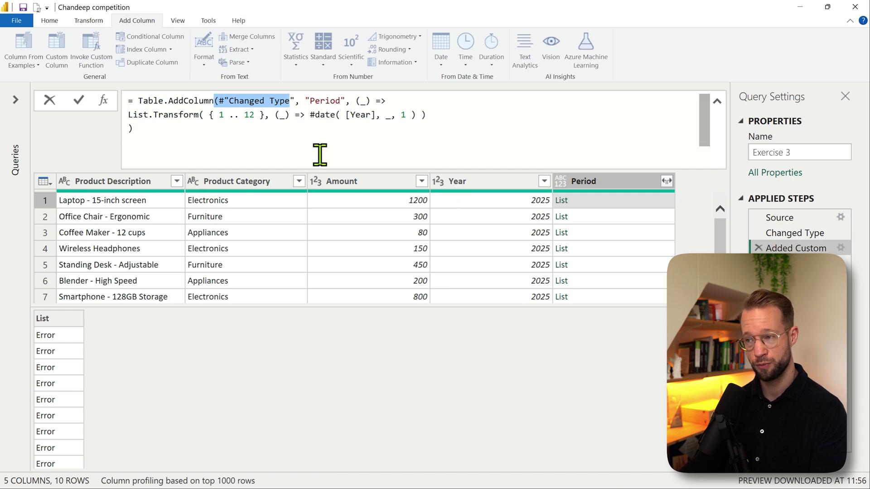
pyautogui.moveTo(305, 115); pyautogui.dragTo(274, 115)
pyautogui.moveTo(382, 100); pyautogui.dragTo(356, 100)
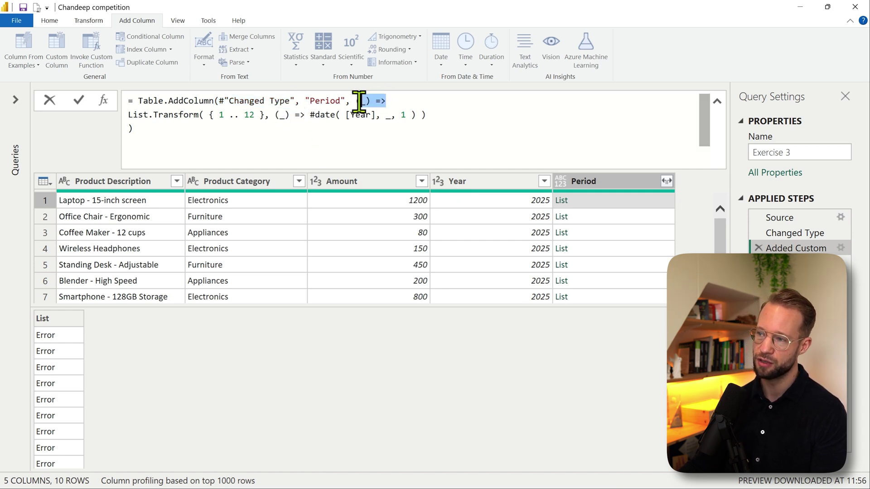
pyautogui.write('each')
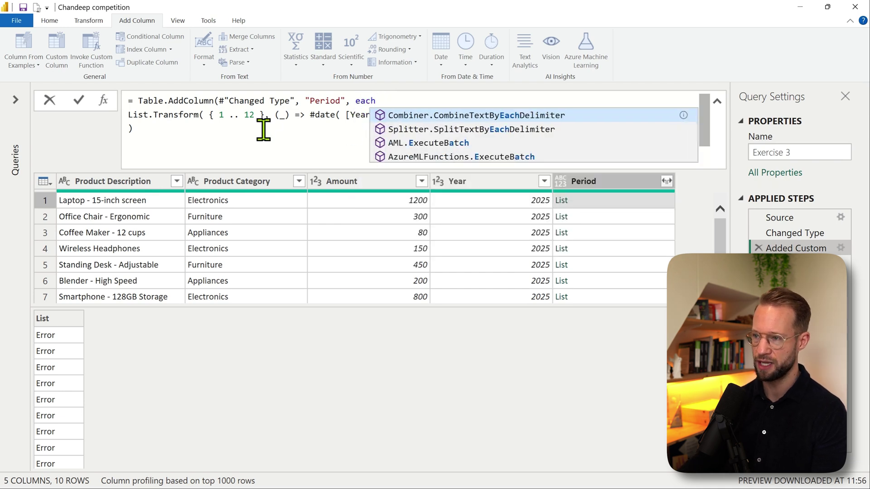
# Step: Rename the inner List.Transform parameter from _ to innercontext
pyautogui.doubleClick(281, 115)
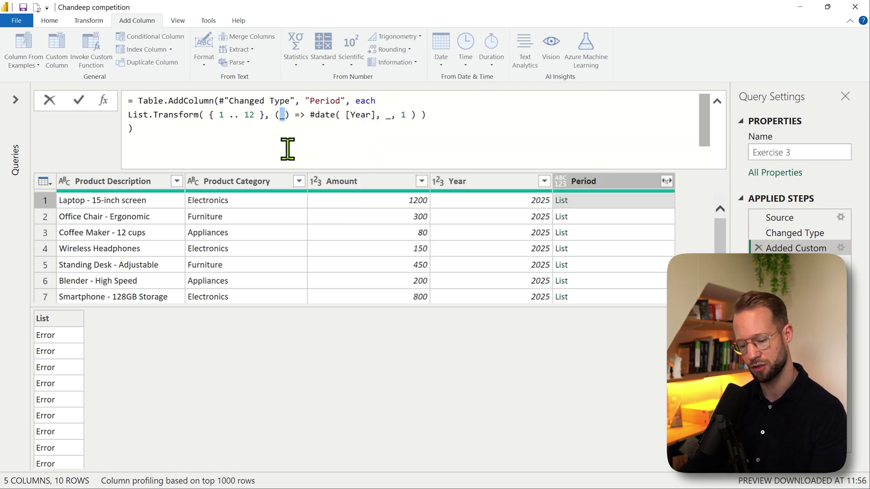
pyautogui.write('x')
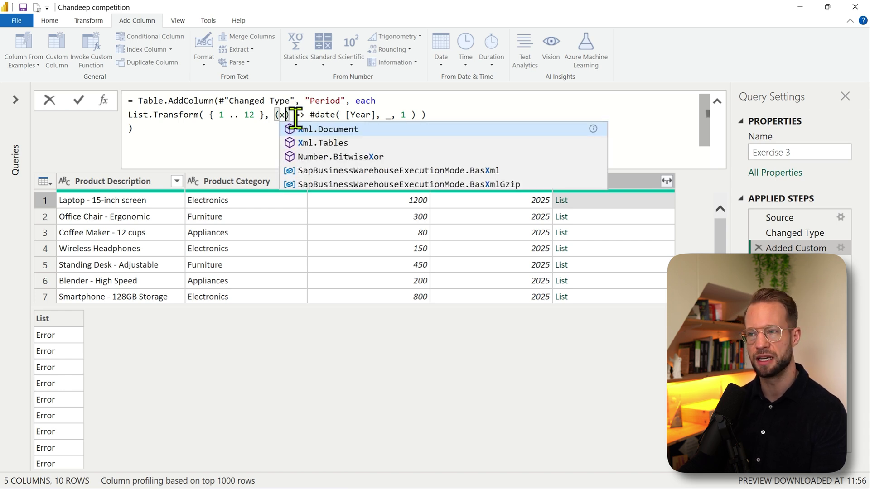
pyautogui.press('BackSpace')
pyautogui.write('innerconte')
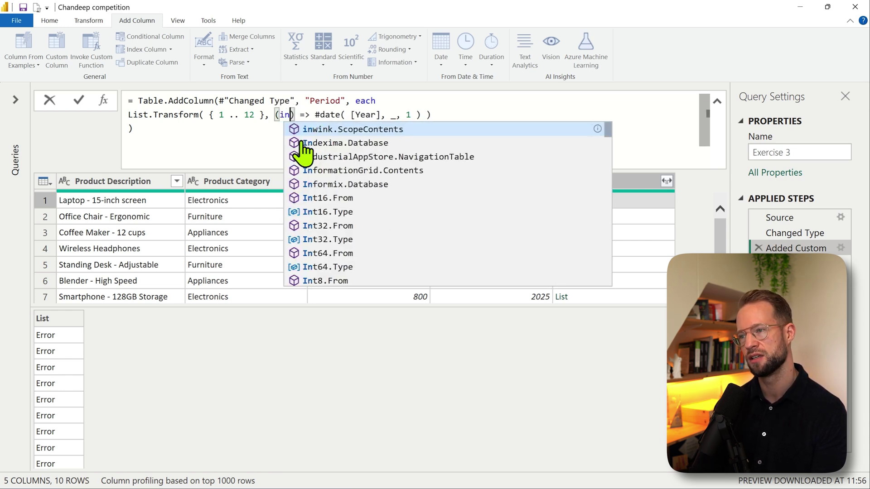
pyautogui.write('xt')
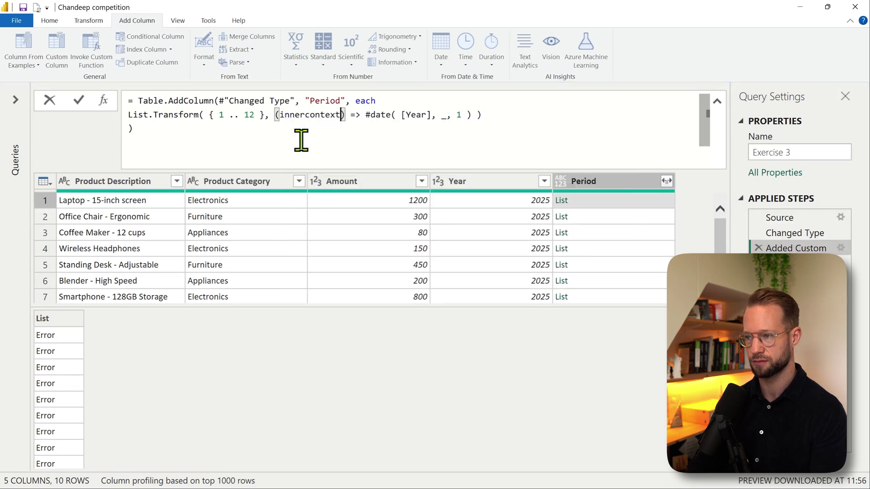
pyautogui.click(483, 116)
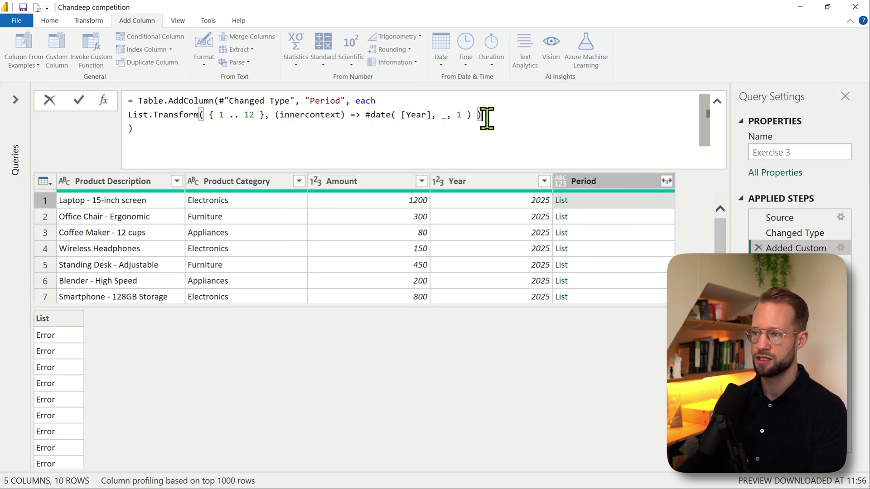
# Step: Use innercontext as the #date month argument and change [Year] to _[Year]
pyautogui.click(447, 114)
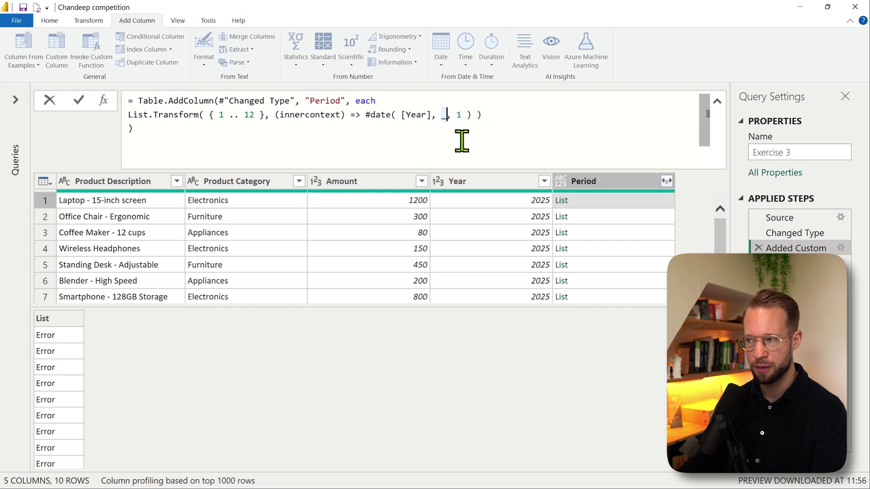
pyautogui.write('innercontext')
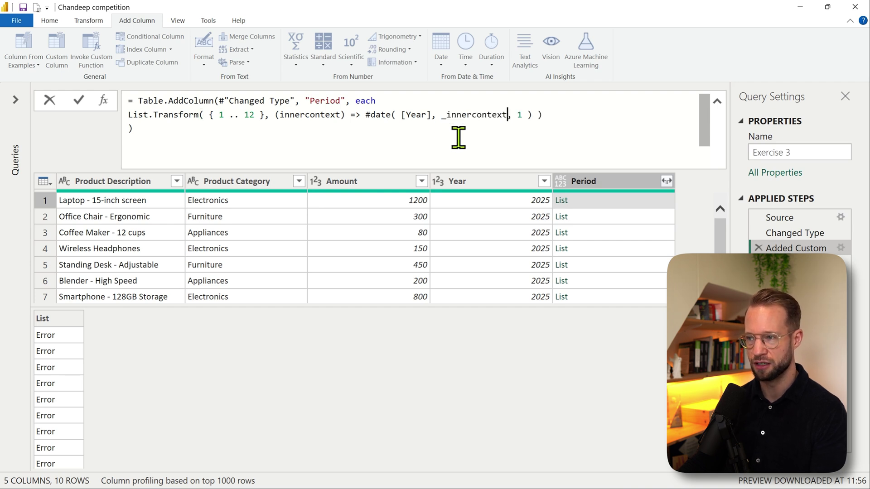
pyautogui.click(447, 114)
pyautogui.press('BackSpace')
pyautogui.click(405, 115)
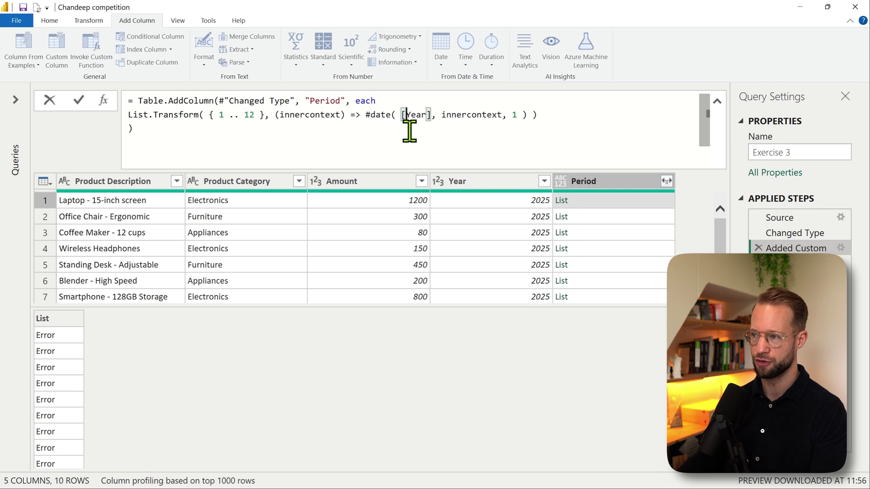
pyautogui.write('_')
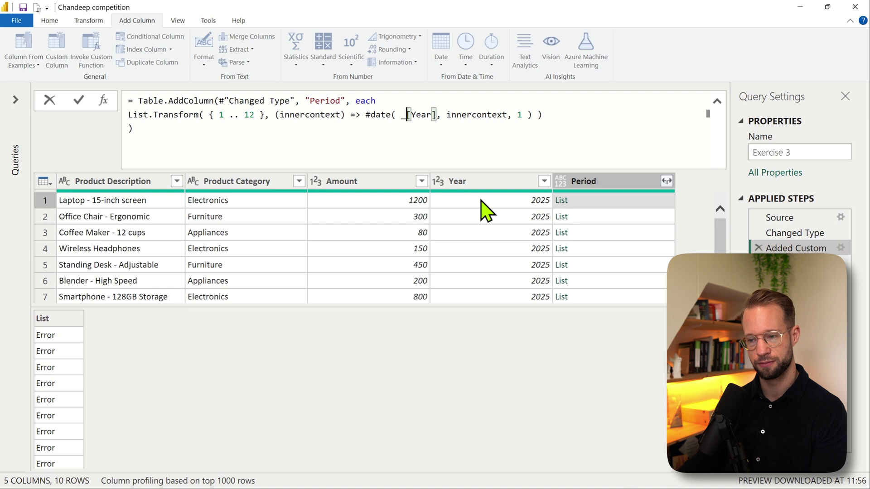
# Step: Commit the corrected formula and preview row 1's dates, 01/01/2025 through 01/12/2025
pyautogui.click(412, 349)
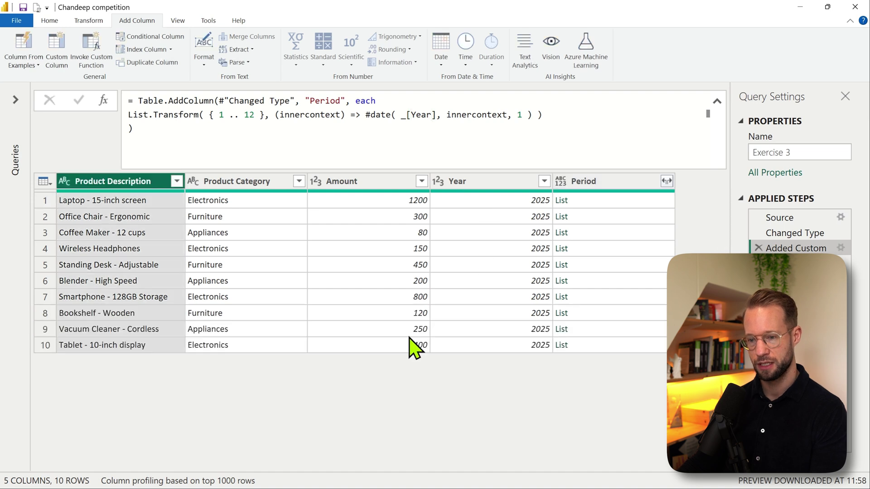
pyautogui.click(588, 203)
pyautogui.moveTo(165, 305); pyautogui.dragTo(190, 250)
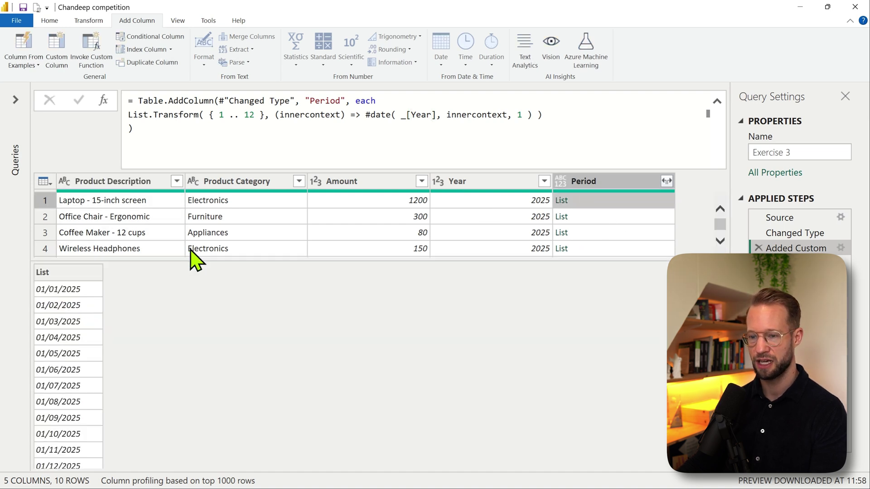
pyautogui.moveTo(140, 261); pyautogui.dragTo(144, 225)
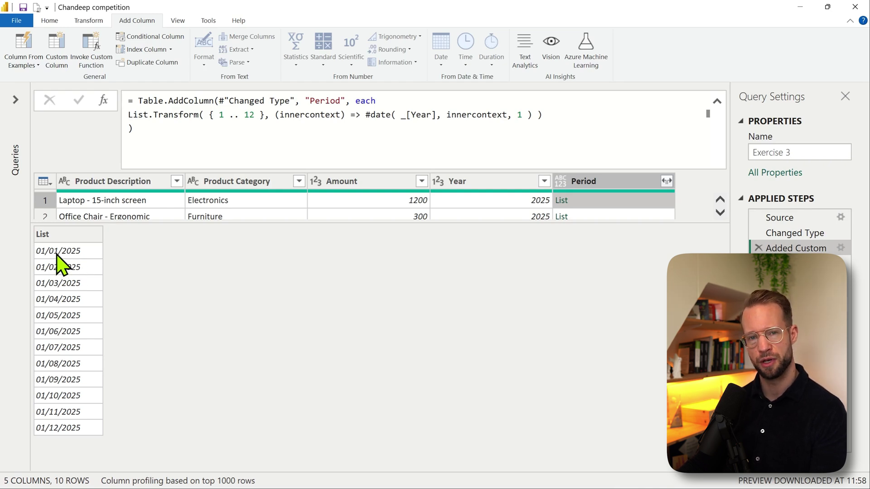
# Step: Label the inner List.Transform in the Period formula as StartOfMonthDates =
pyautogui.click(129, 116)
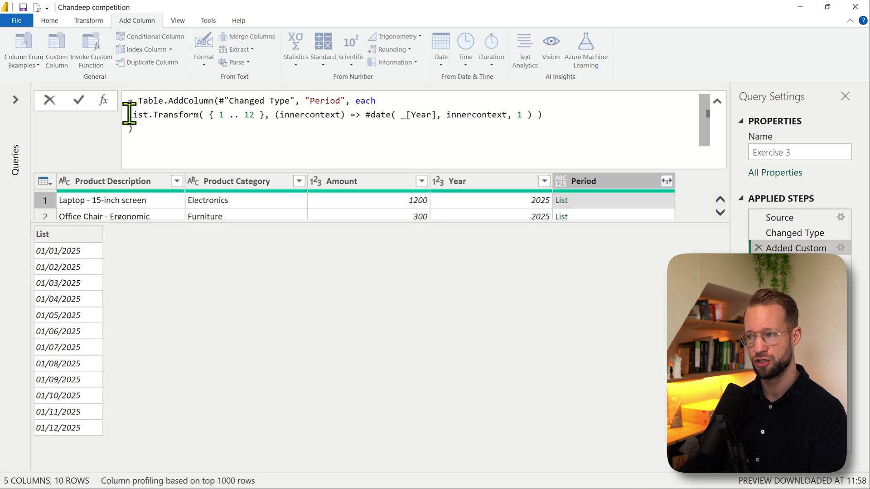
pyautogui.click(130, 115)
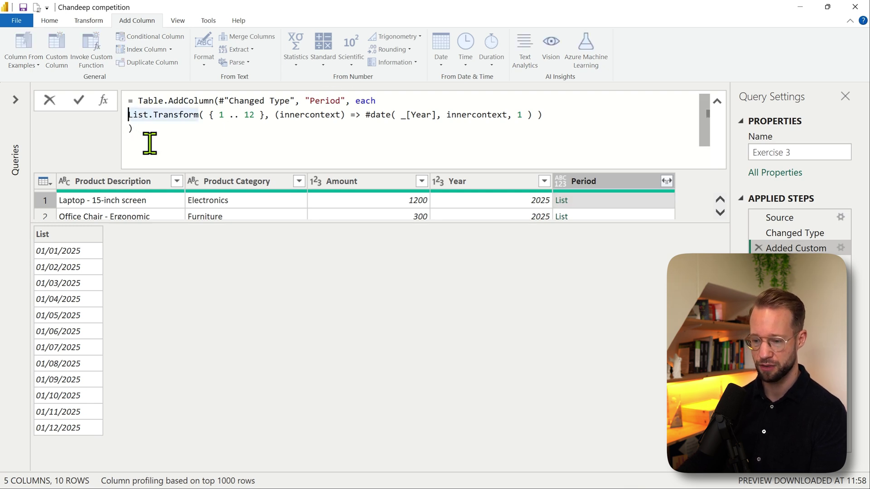
pyautogui.write('[ ')
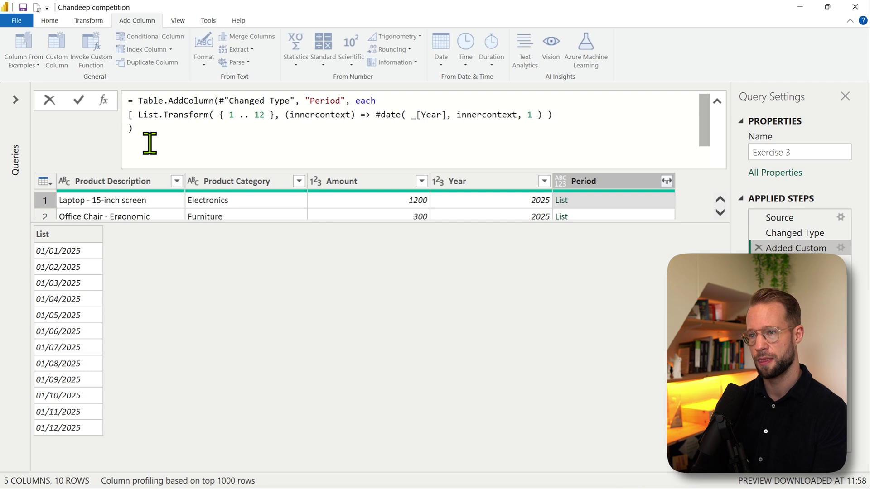
pyautogui.write('month')
pyautogui.press('BackSpace')
pyautogui.press('BackSpace')
pyautogui.press('BackSpace')
pyautogui.press('BackSpace')
pyautogui.press('BackSpace')
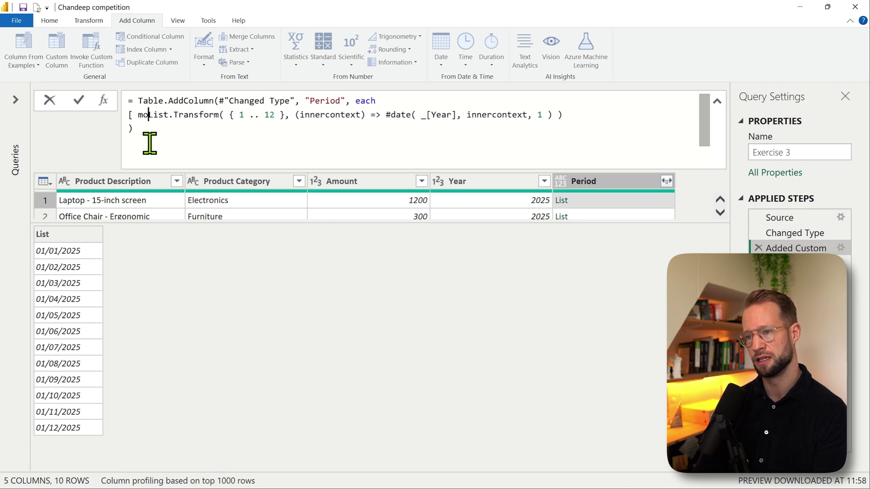
pyautogui.write('D')
pyautogui.press('BackSpace')
pyautogui.write('StartOfM')
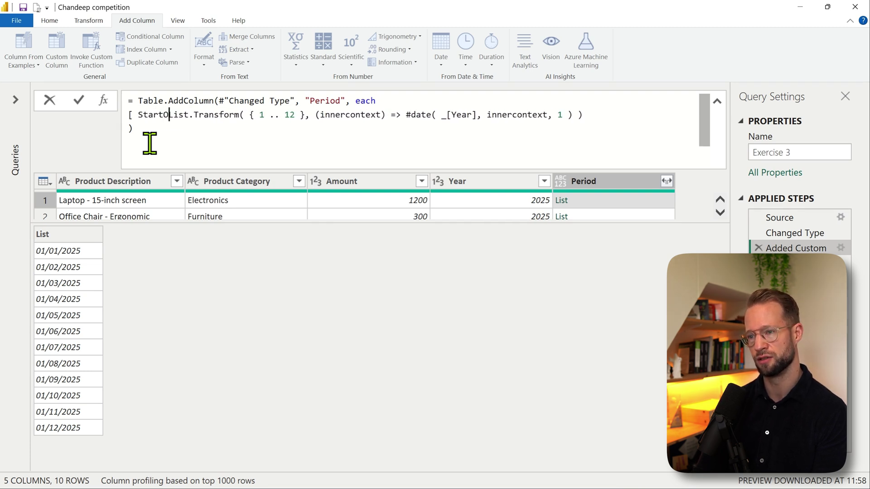
pyautogui.write('onthDates =')
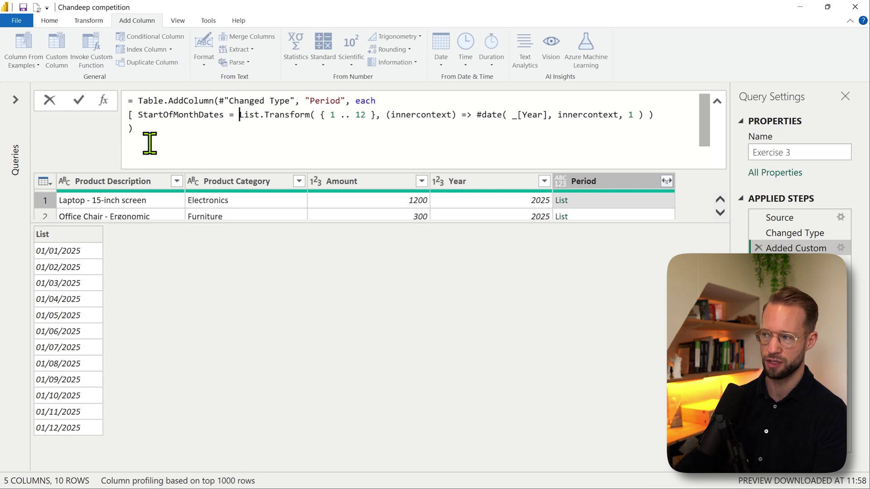
# Step: Add a field MonthYearCombinations = Date.ToText(StartOfMonthDates, "MMM yyyy") on a new line
pyautogui.click(674, 118)
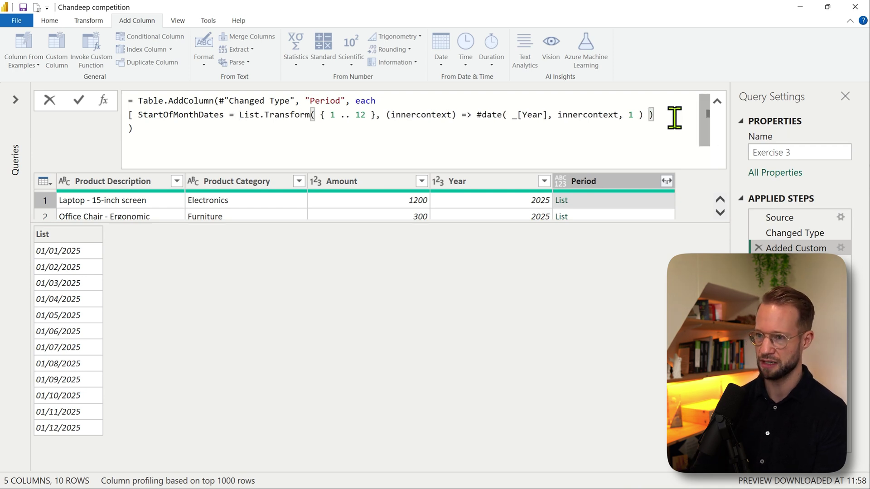
pyautogui.write(',')
pyautogui.press('Return')
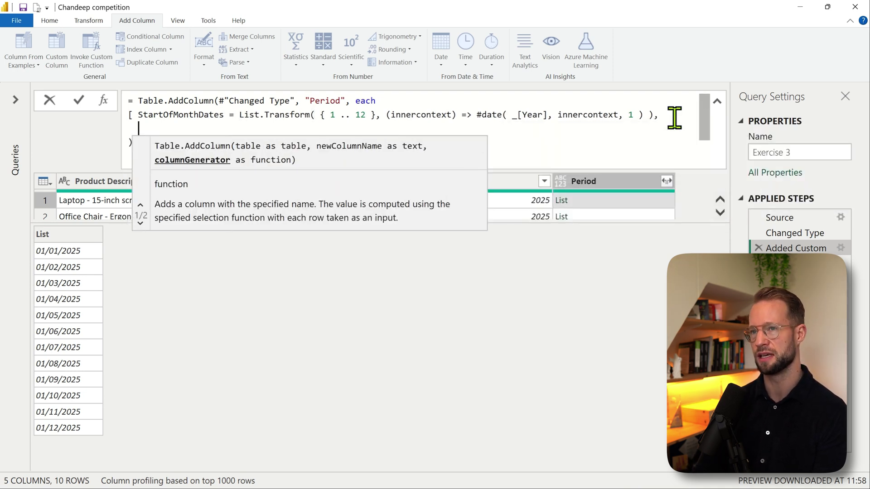
pyautogui.write('MonthYearCom')
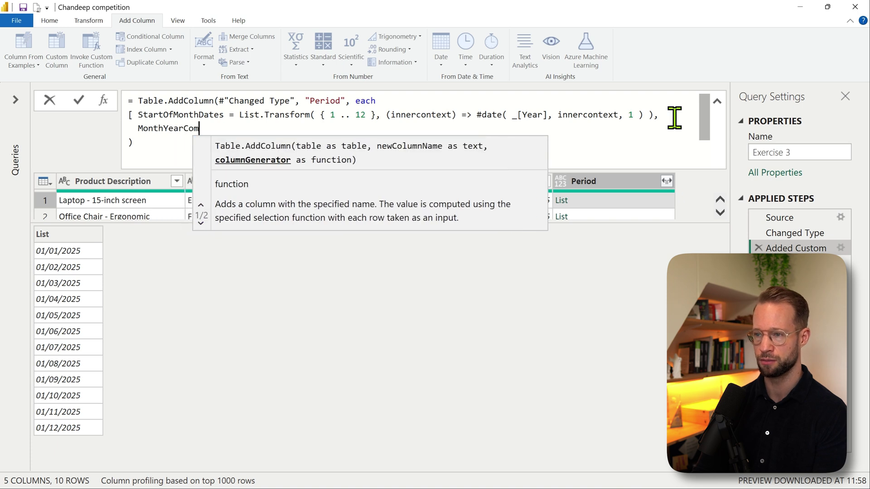
pyautogui.write('binations = ')
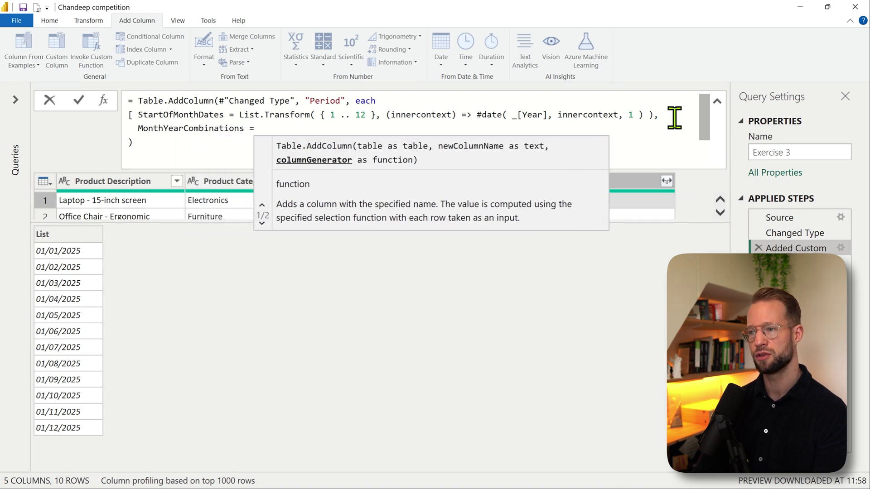
pyautogui.write('Date.ToText')
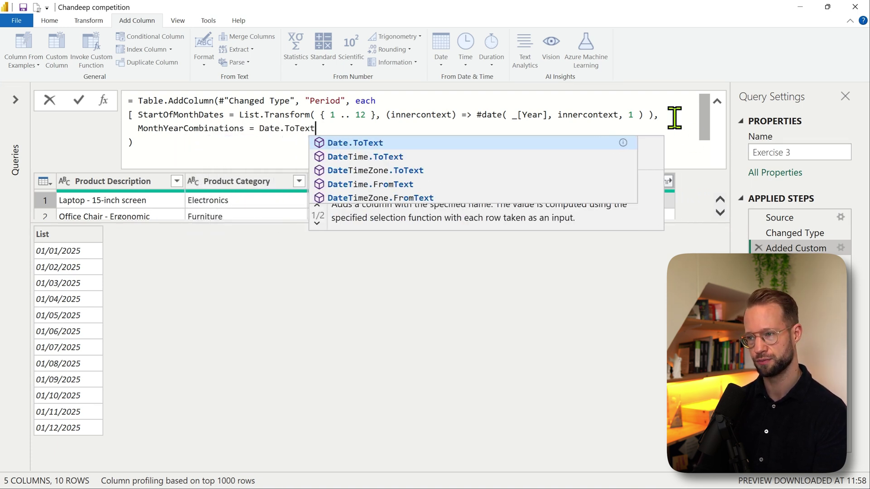
pyautogui.write('(')
pyautogui.doubleClick(184, 115)
pyautogui.hotkey('ctrl', 'c')
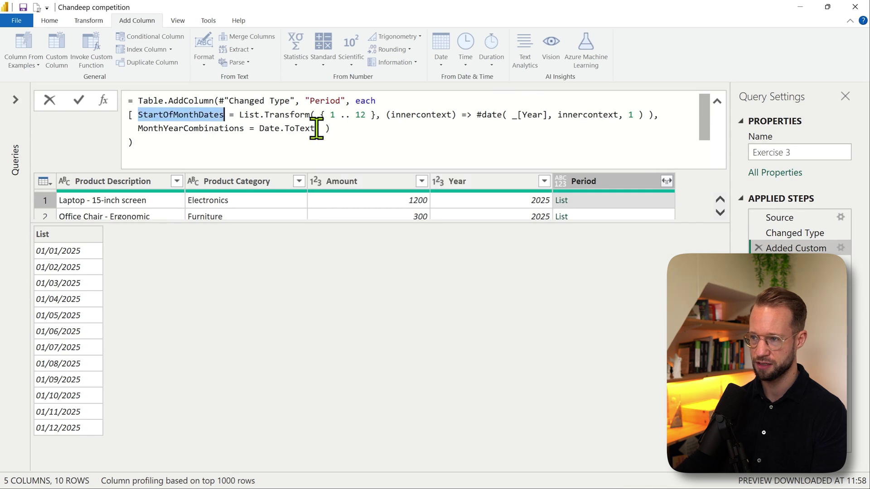
pyautogui.click(317, 129)
pyautogui.hotkey('ctrl', 'v')
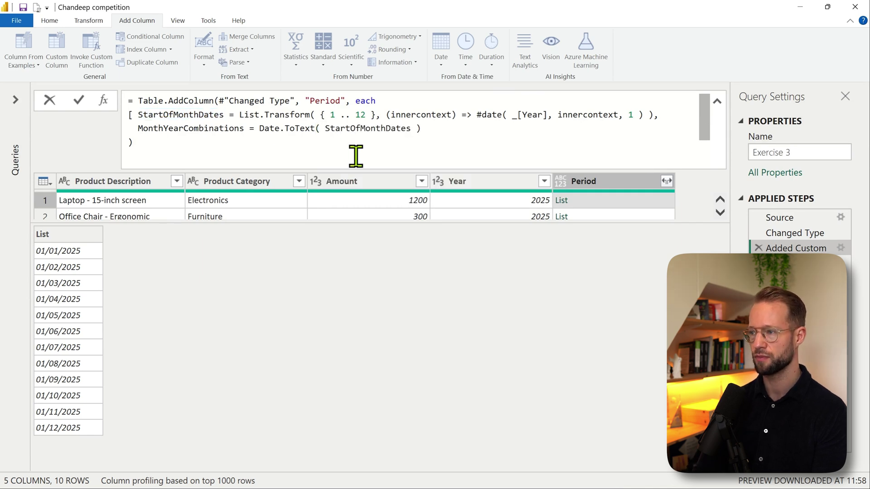
pyautogui.write(', "MMM')
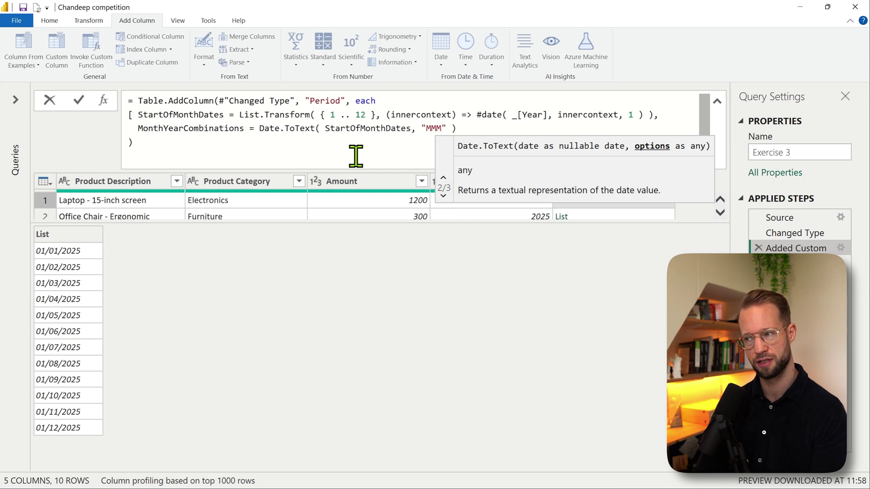
pyautogui.write(' yyyy')
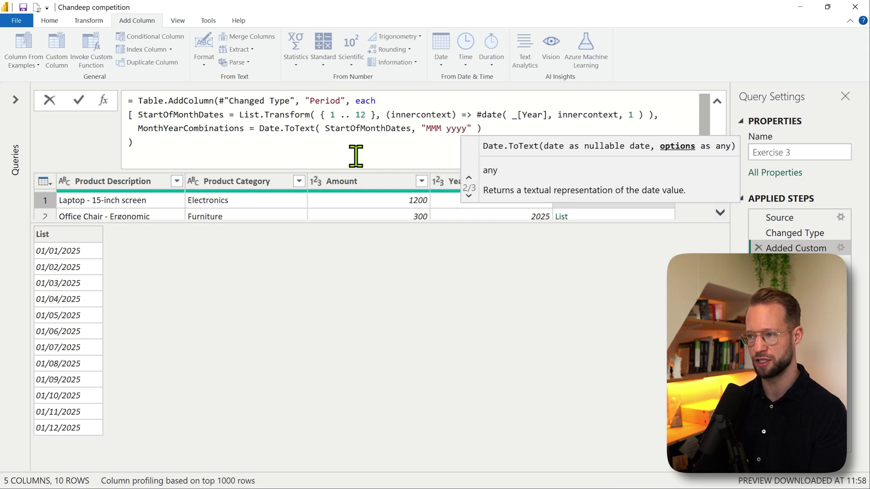
pyautogui.press('Right')
pyautogui.press('Right')
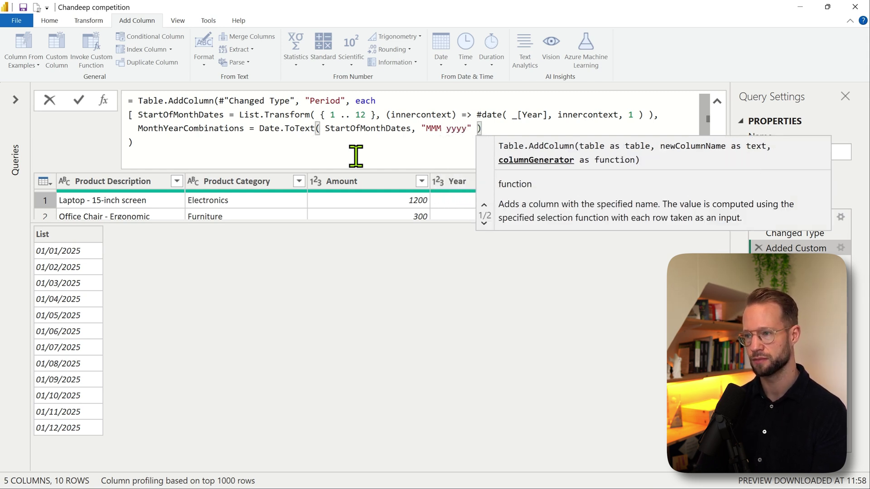
# Step: Append [MonthYearCombinations] after the record's closing bracket and apply the formula
pyautogui.click(356, 156)
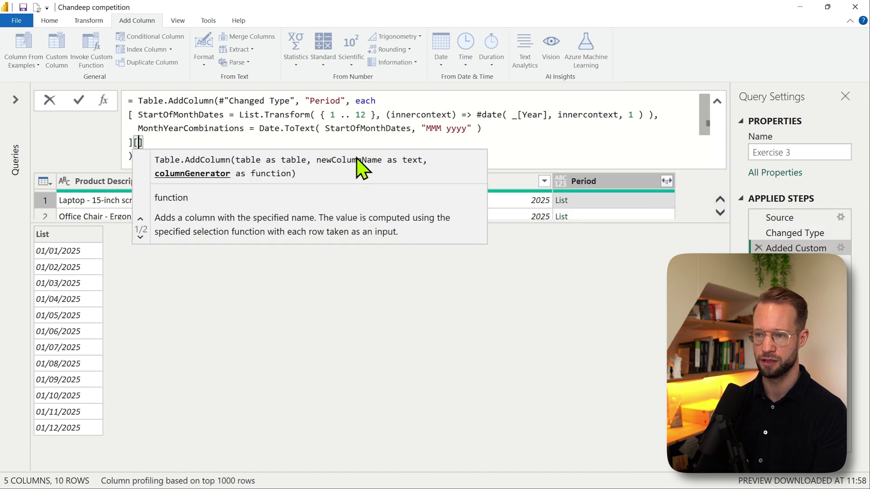
pyautogui.write('[MonthYear')
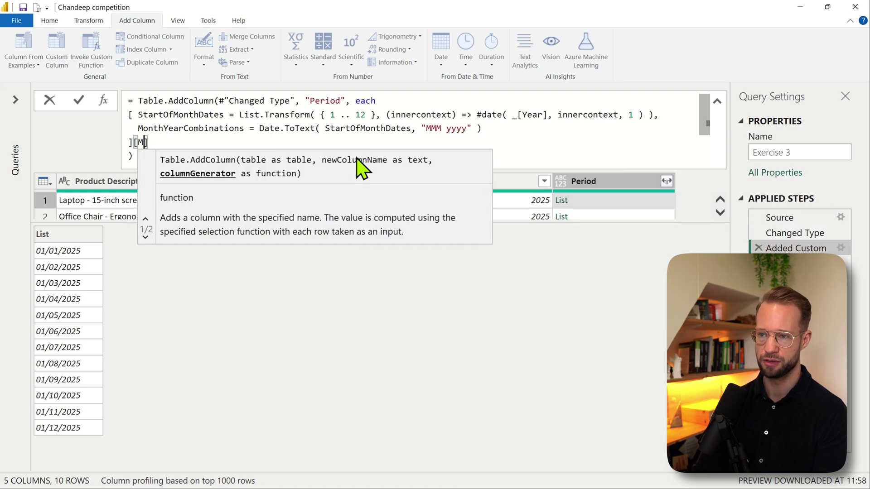
pyautogui.write('Combinations')
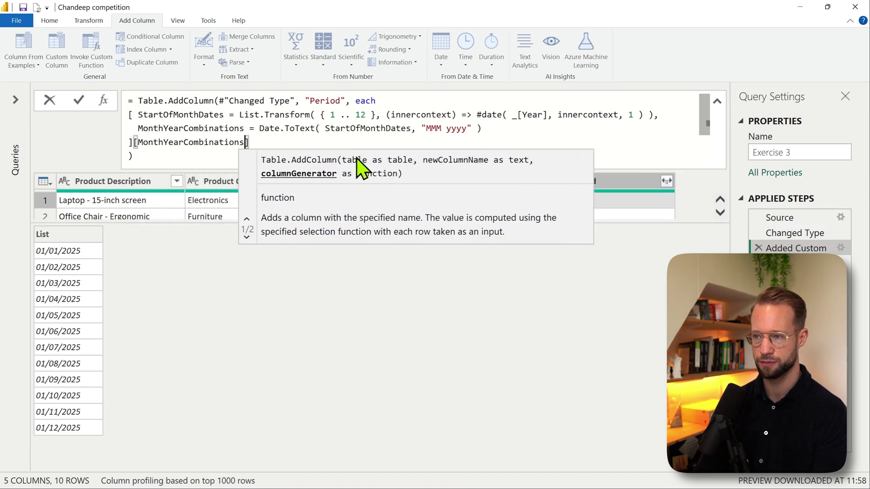
pyautogui.press('Return')
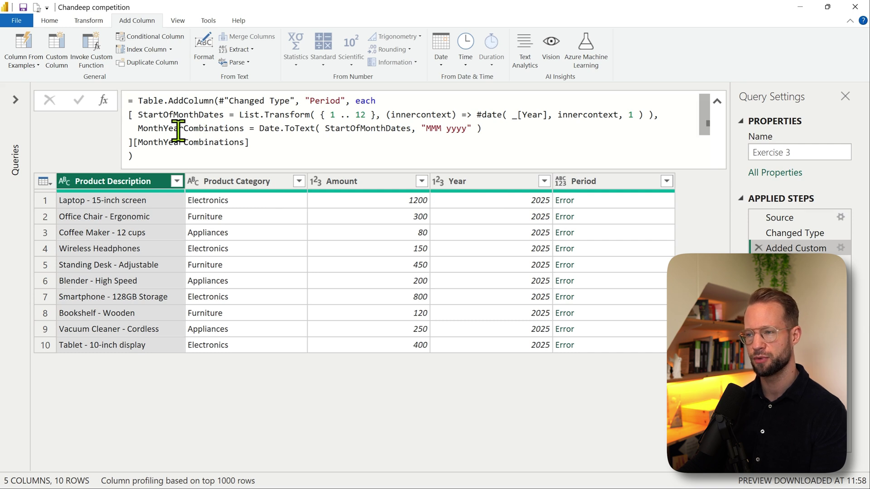
# Step: Remove the StartOfMonthDates label and insert Date.ToText( in front of #date
pyautogui.moveTo(260, 128); pyautogui.dragTo(322, 129)
pyautogui.hotkey('ctrl', 'c')
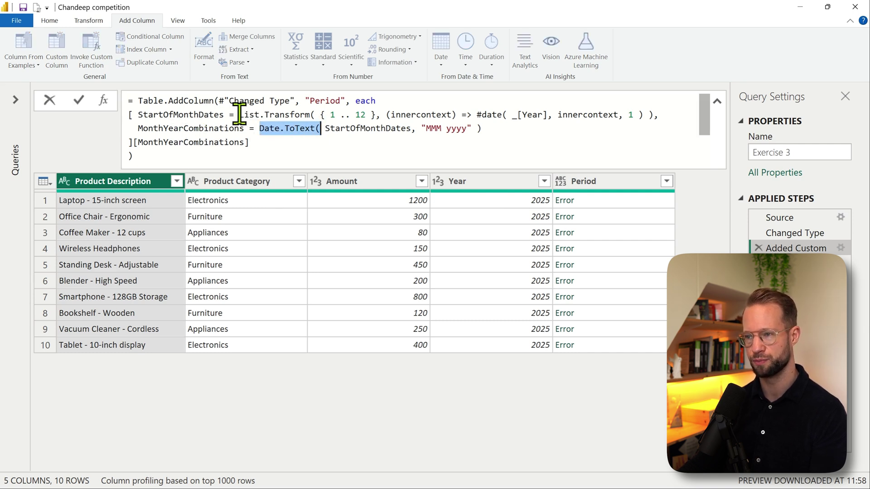
pyautogui.moveTo(240, 114); pyautogui.dragTo(129, 116)
pyautogui.press('BackSpace')
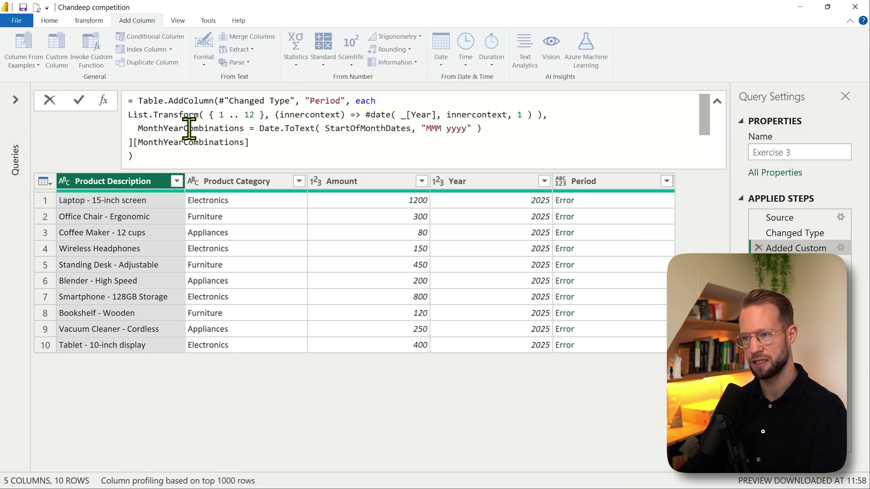
pyautogui.click(366, 115)
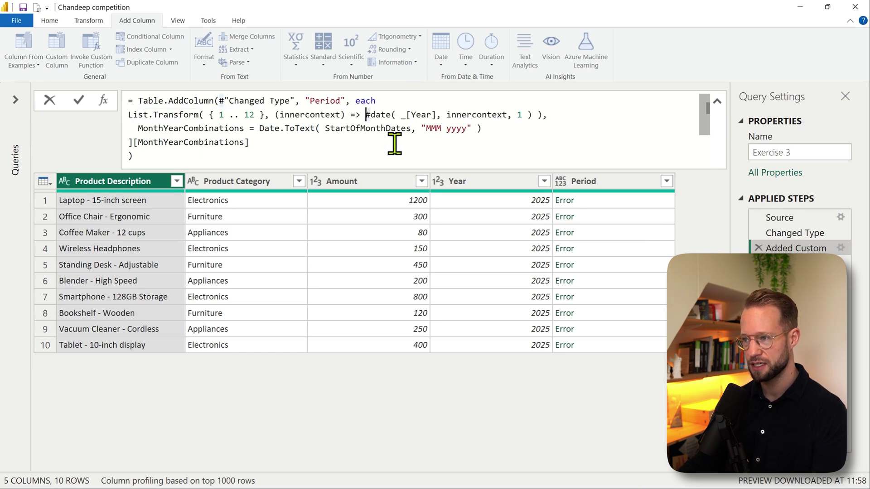
pyautogui.hotkey('ctrl', 'v')
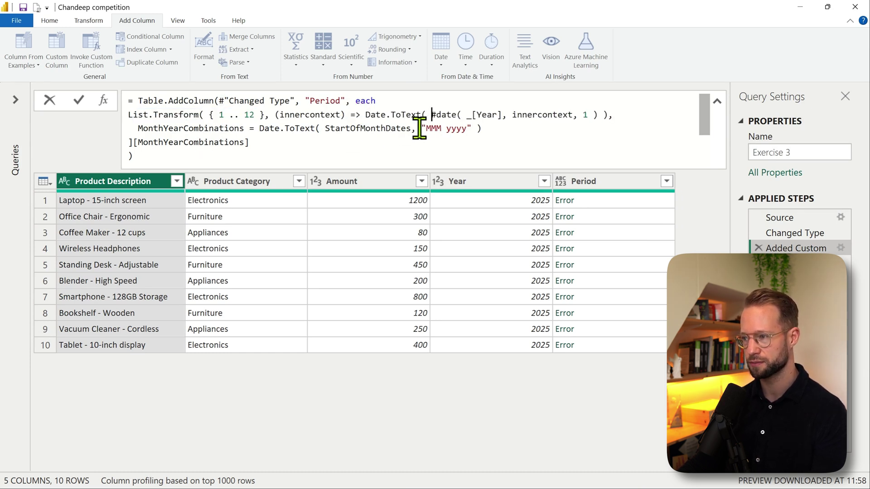
# Step: Move the "MMM yyyy" format argument to right after the #date call
pyautogui.moveTo(419, 129); pyautogui.dragTo(481, 129)
pyautogui.hotkey('ctrl', 'x')
pyautogui.click(595, 115)
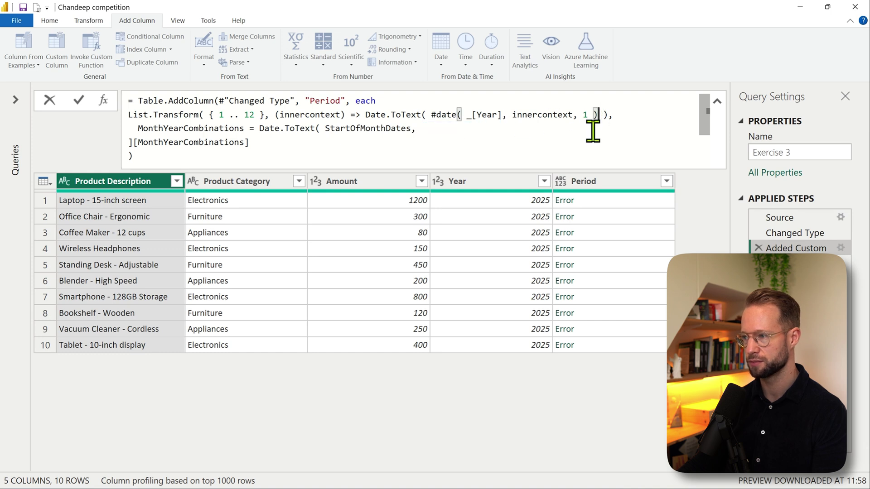
pyautogui.write(',')
pyautogui.hotkey('ctrl', 'v')
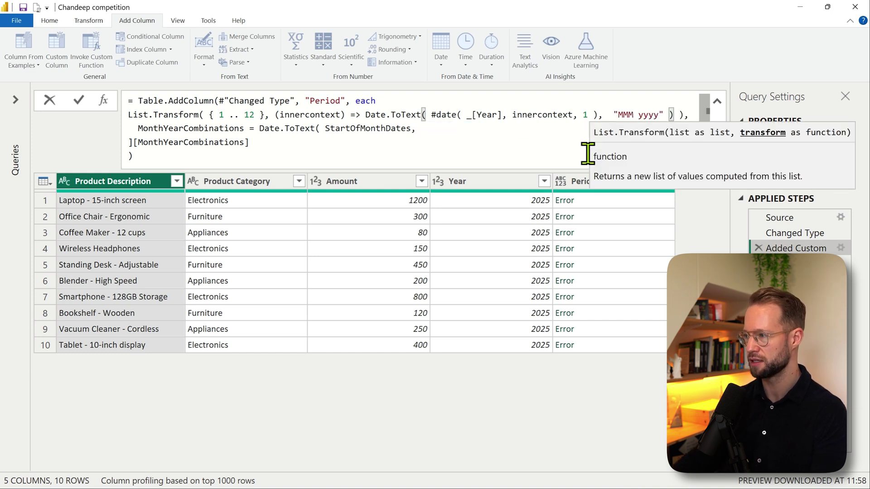
# Step: Delete the leftover MonthYearCombinations lines and apply the rewritten Period formula
pyautogui.click(683, 115)
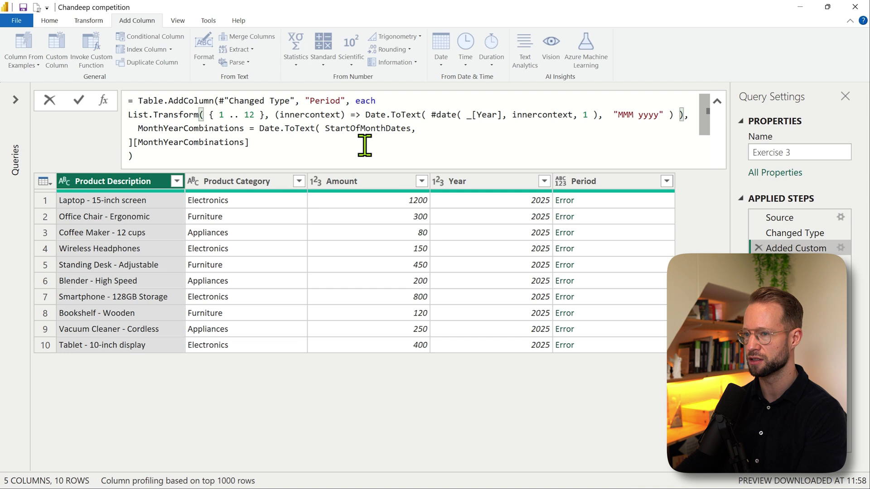
pyautogui.moveTo(249, 143); pyautogui.dragTo(72, 132)
pyautogui.press('BackSpace')
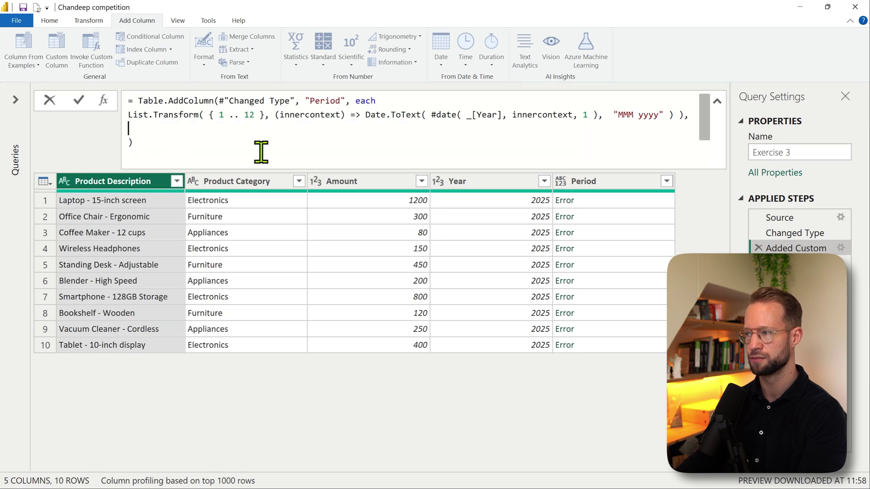
pyautogui.press('BackSpace')
pyautogui.press('BackSpace')
pyautogui.press('Return')
# Step: Collapse the formula bar and shrink the list preview below the table
pyautogui.click(618, 203)
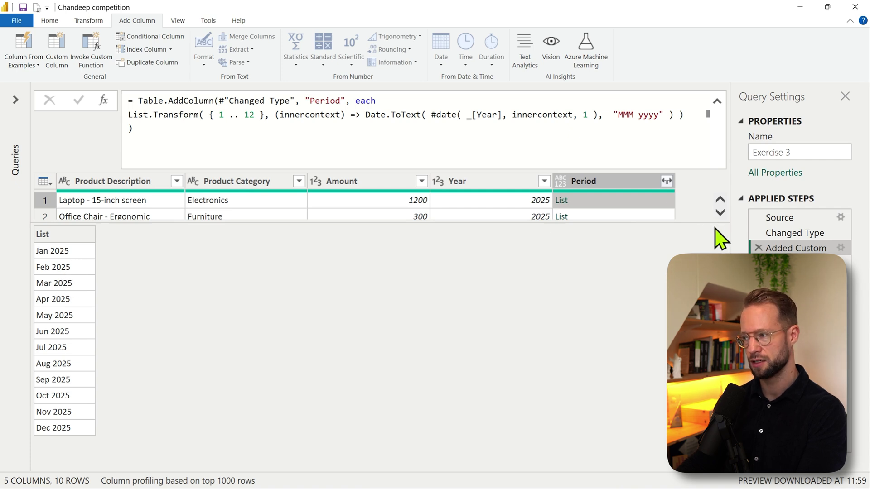
pyautogui.moveTo(689, 224); pyautogui.dragTo(689, 346)
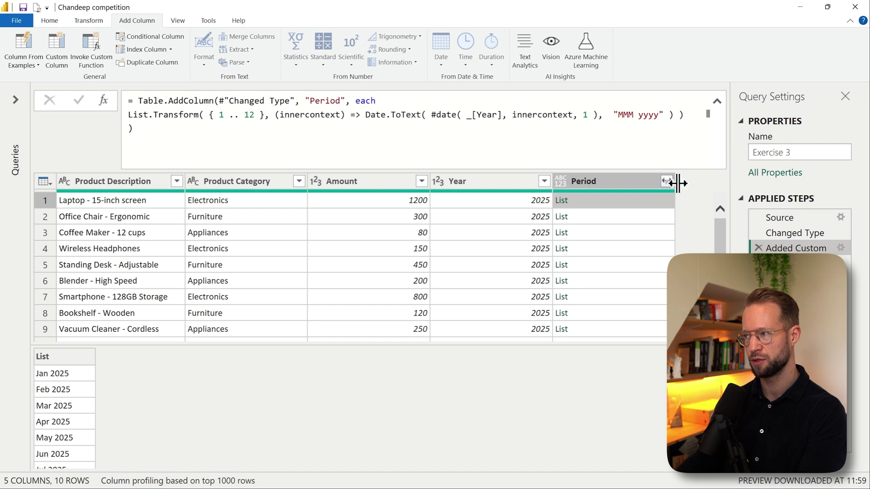
pyautogui.click(717, 101)
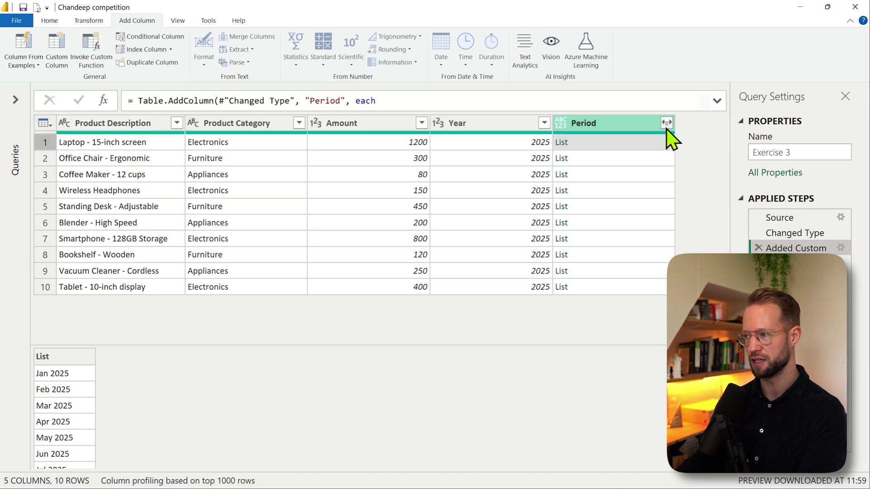
pyautogui.moveTo(689, 347); pyautogui.dragTo(690, 476)
pyautogui.click(45, 144)
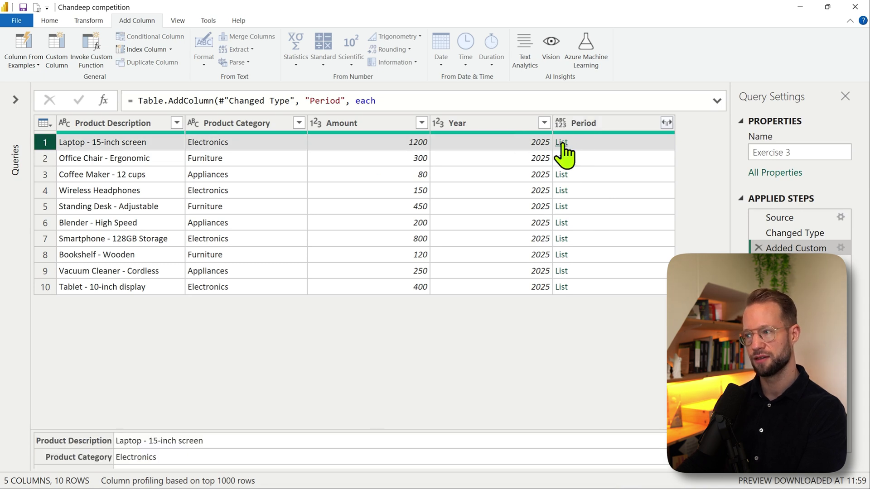
# Step: Expand the Period column to new rows, giving 120 monthly product rows
pyautogui.click(593, 143)
pyautogui.click(666, 122)
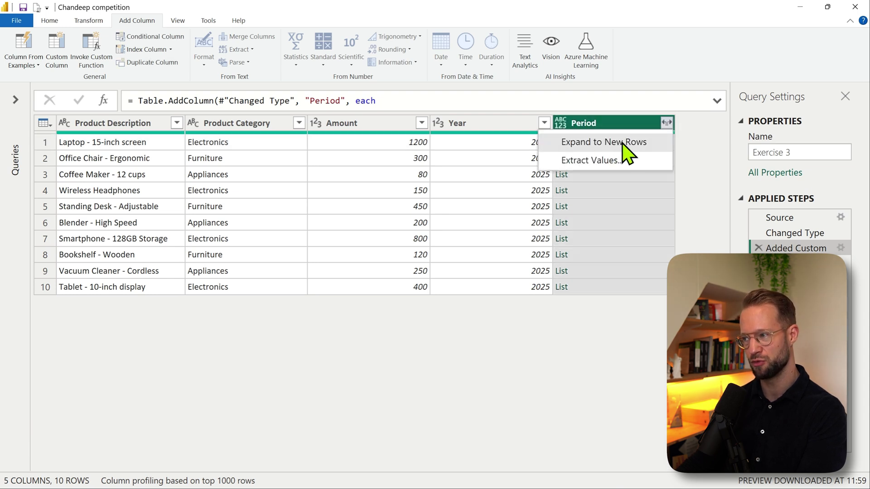
pyautogui.click(623, 144)
pyautogui.click(39, 143)
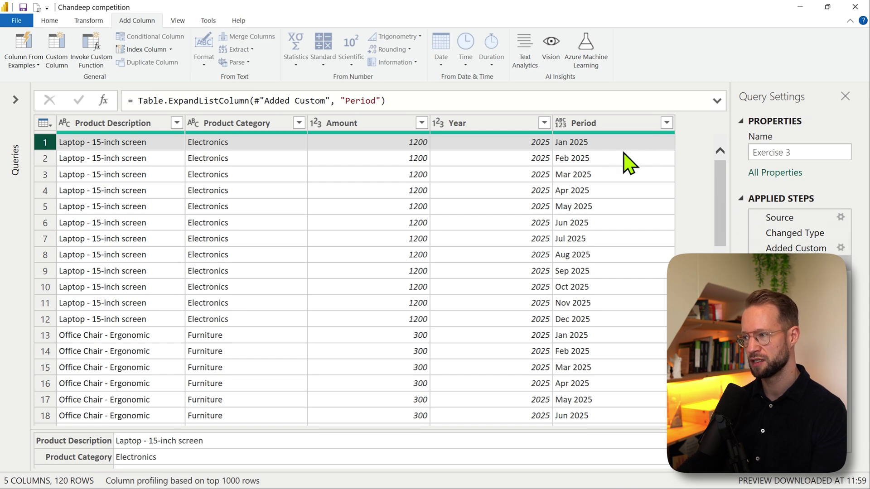
# Step: Append ', type list' to the Added Custom column formula
pyautogui.click(791, 248)
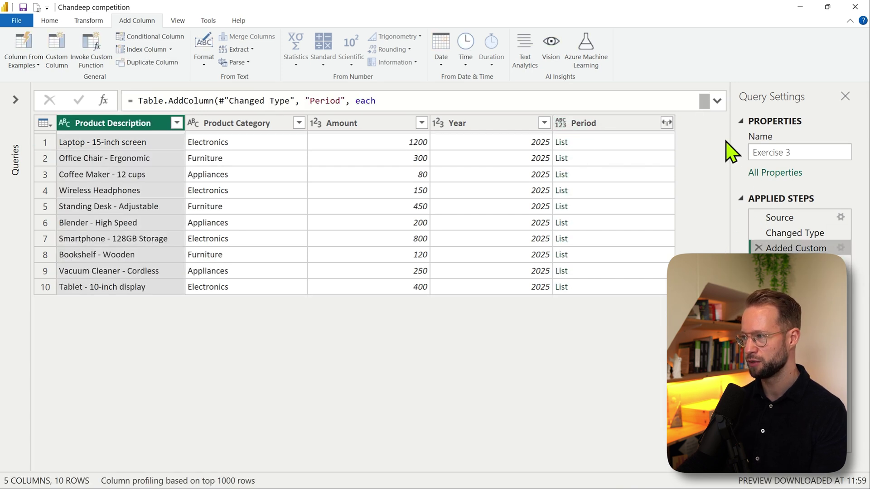
pyautogui.click(717, 100)
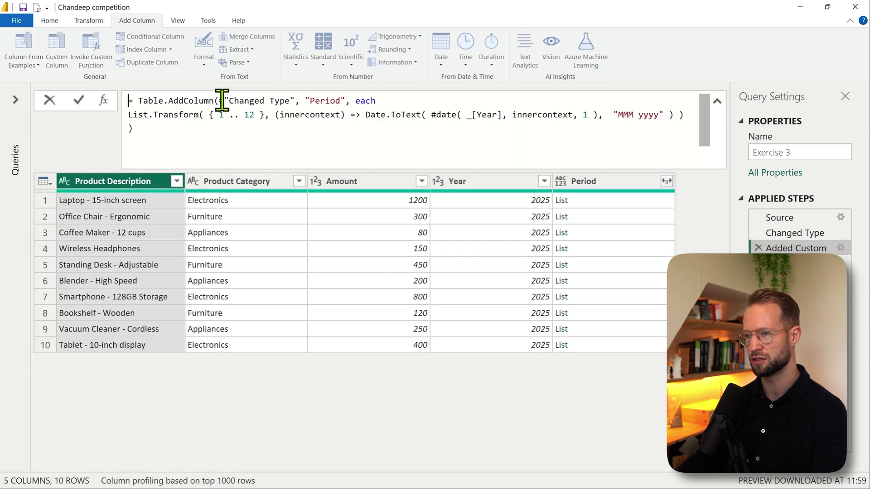
pyautogui.click(202, 131)
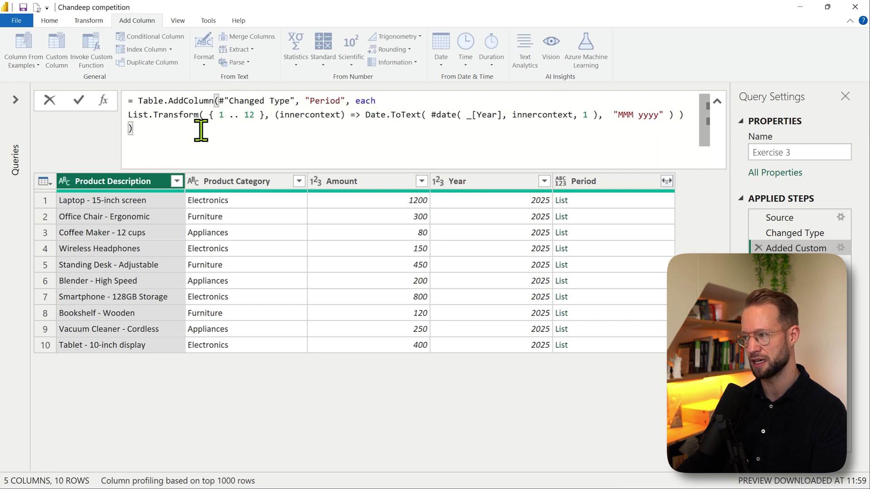
pyautogui.write(', type')
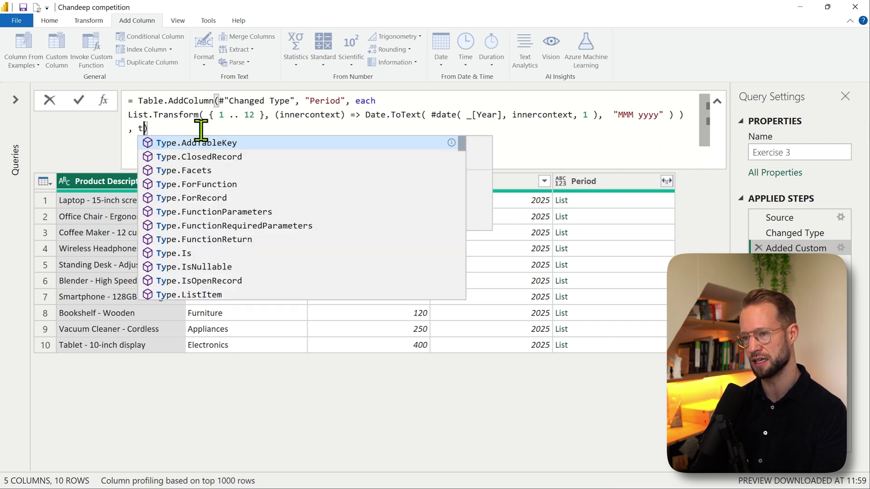
pyautogui.write(' list')
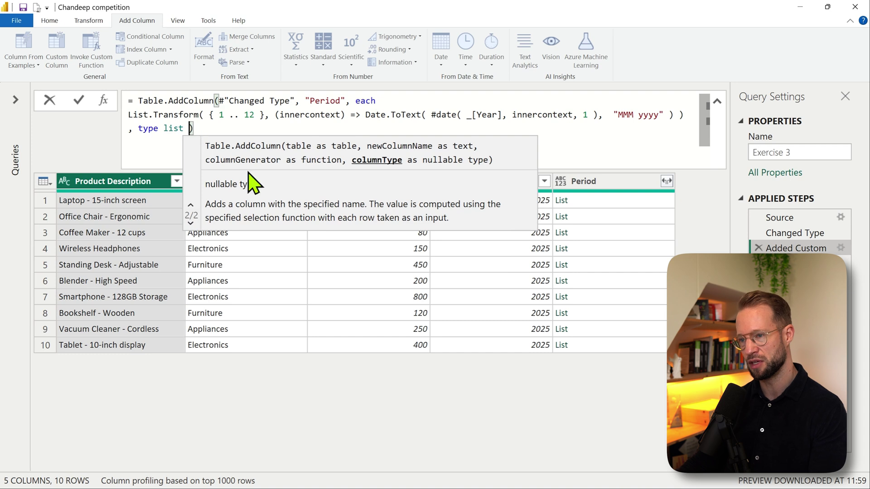
pyautogui.press('Return')
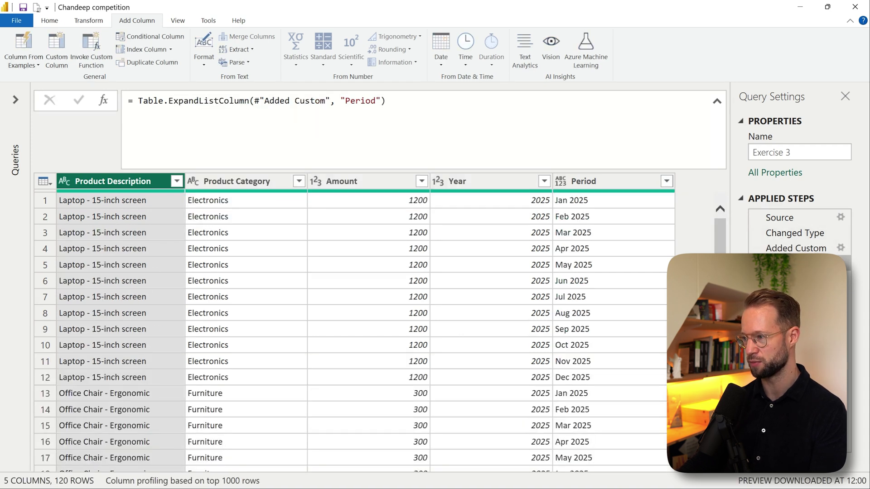
# Step: Change the type declaration to a list of text and review the expanded Period column
pyautogui.click(772, 247)
pyautogui.doubleClick(172, 128)
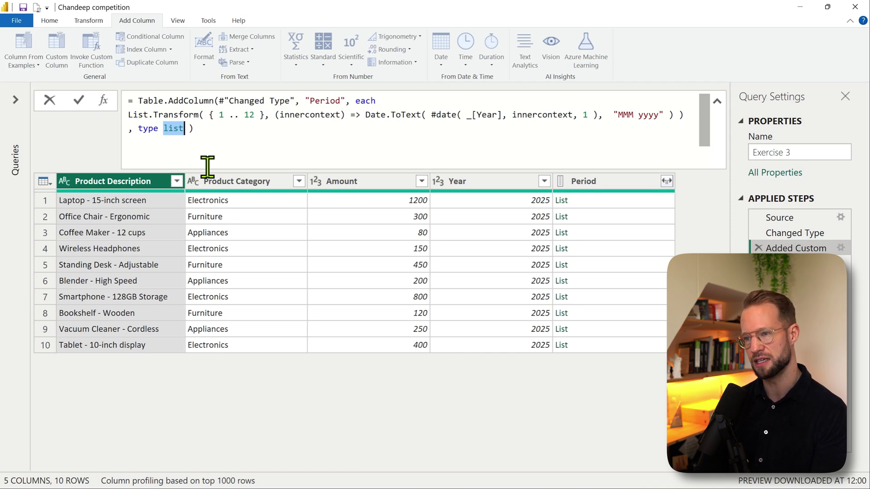
pyautogui.write('date')
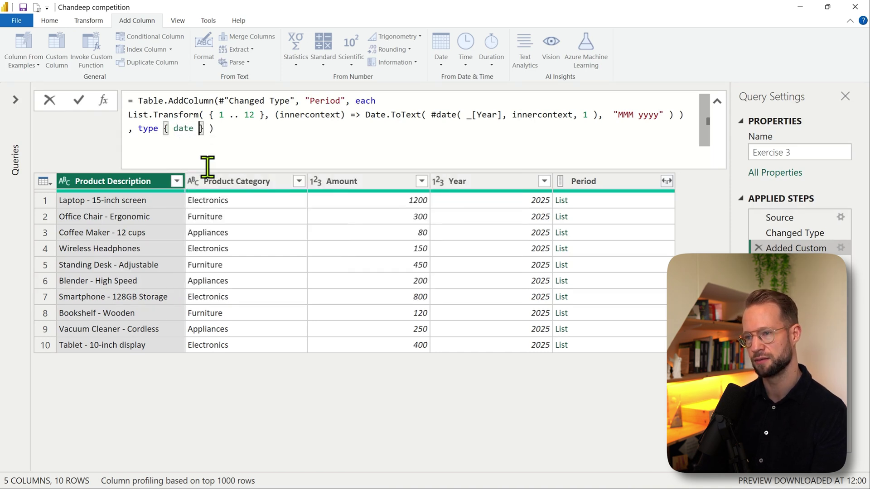
pyautogui.press('BackSpace')
pyautogui.press('BackSpace')
pyautogui.write('text')
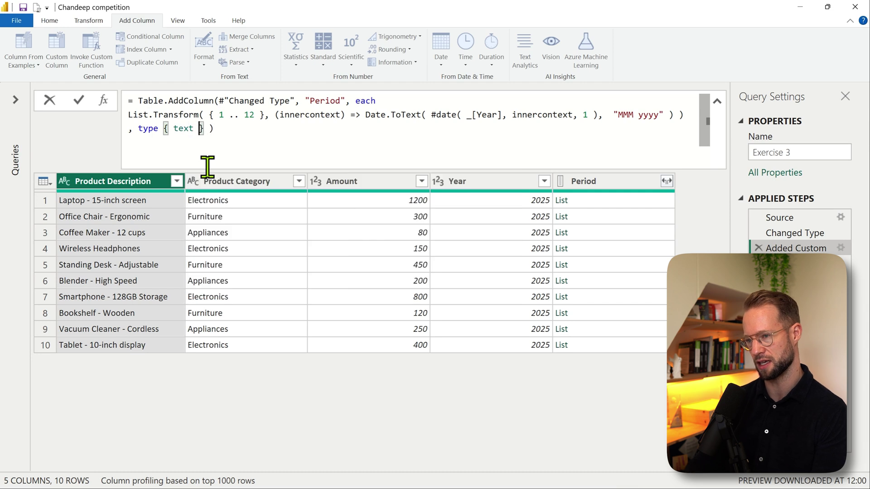
pyautogui.click(244, 128)
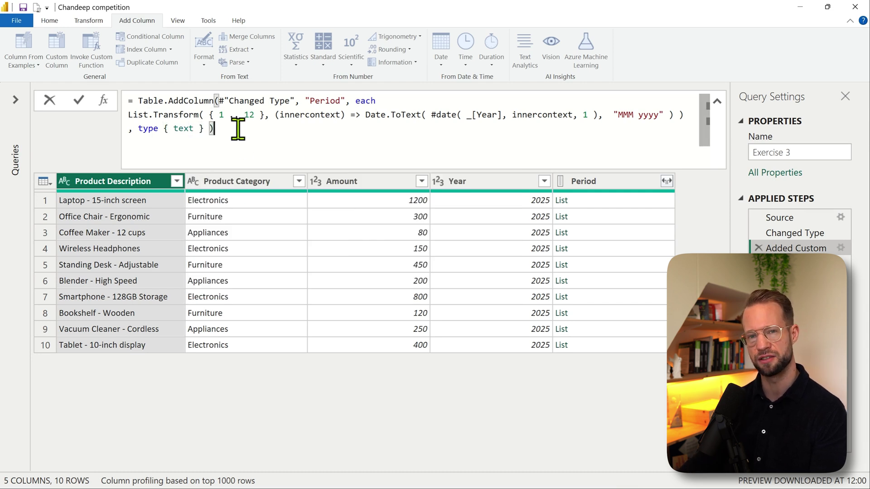
pyautogui.press('Return')
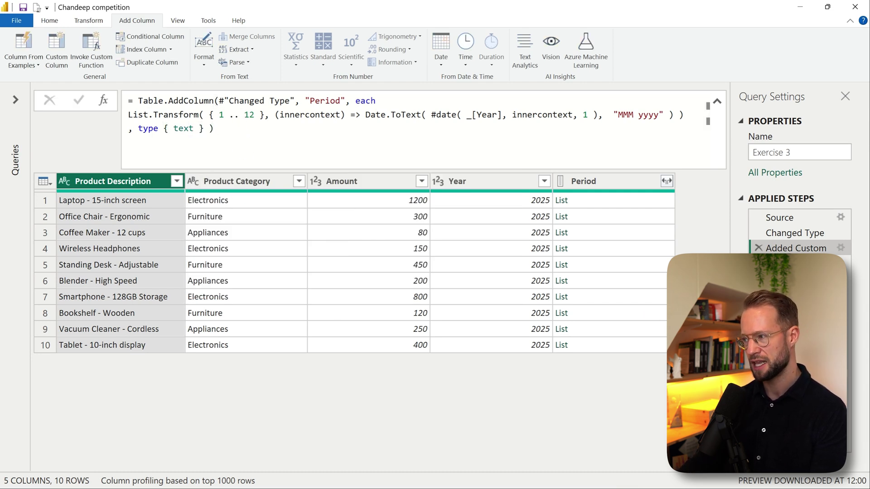
pyautogui.click(666, 181)
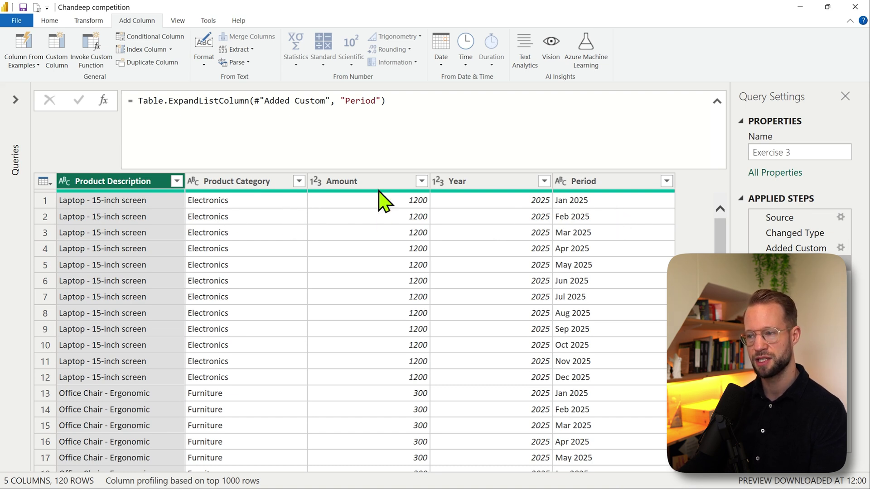
# Step: Divide every value in the Amount column by 12
pyautogui.click(368, 183)
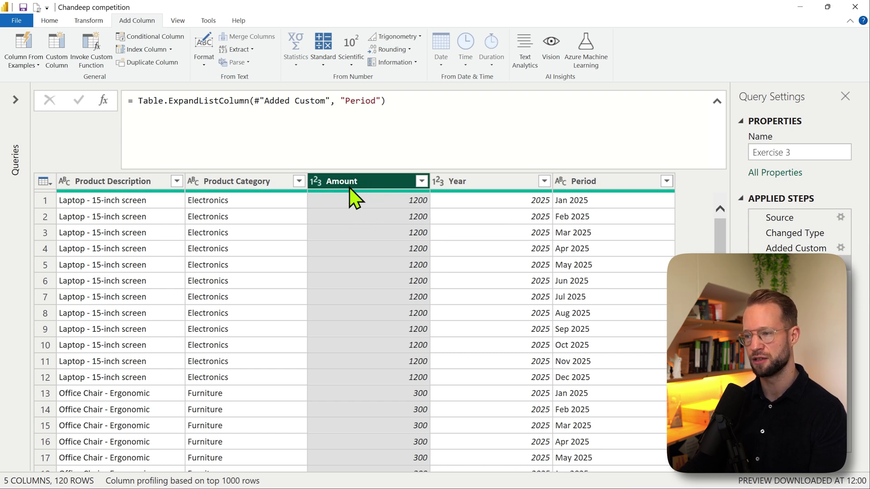
pyautogui.click(77, 21)
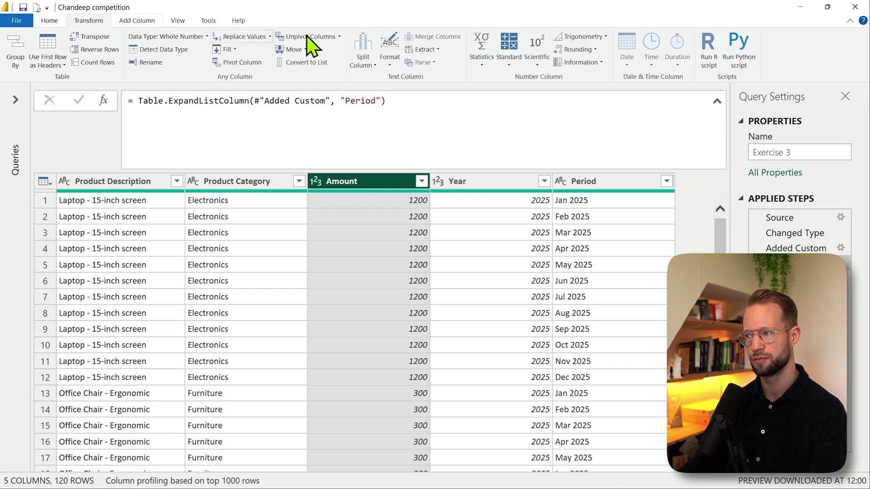
pyautogui.click(508, 63)
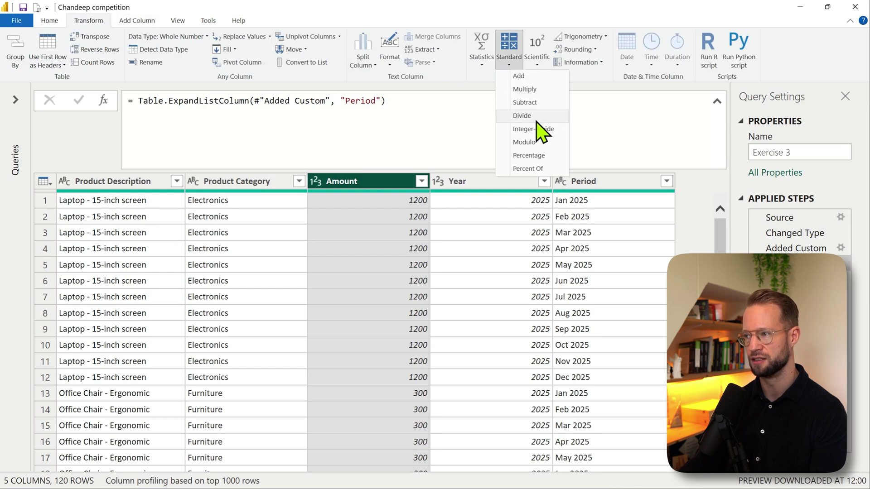
pyautogui.click(528, 155)
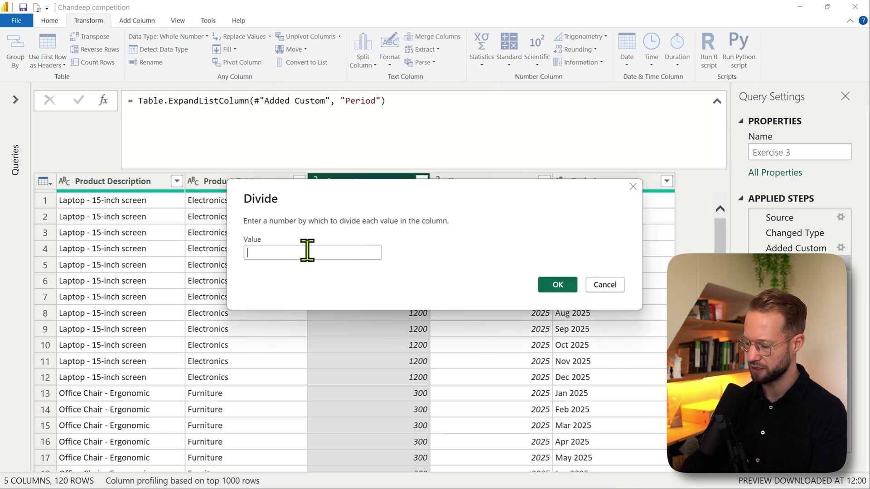
pyautogui.write('12')
pyautogui.click(562, 287)
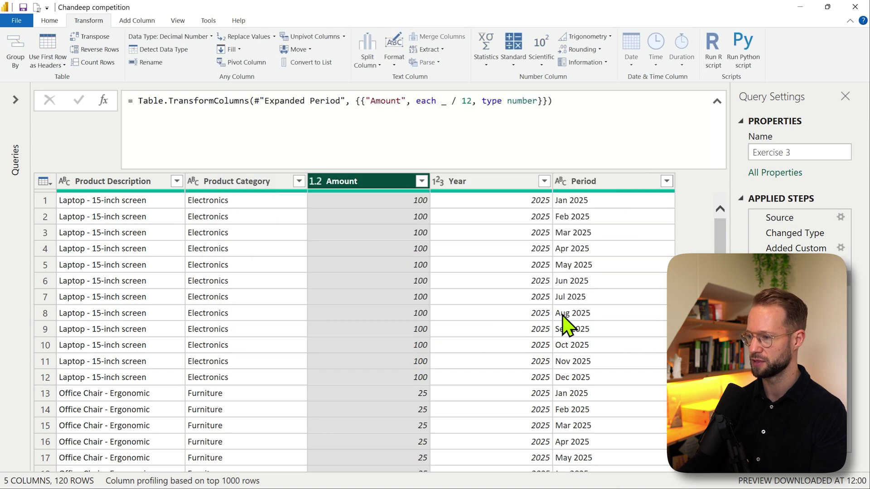
# Step: Remove the Year column and check the remaining four columns
pyautogui.rightClick(498, 181)
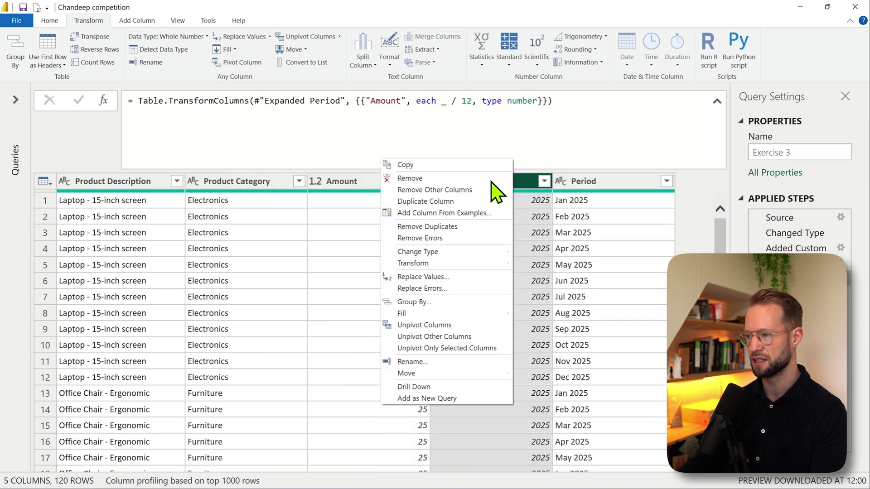
pyautogui.click(445, 179)
pyautogui.scroll(-10, 474, 272)
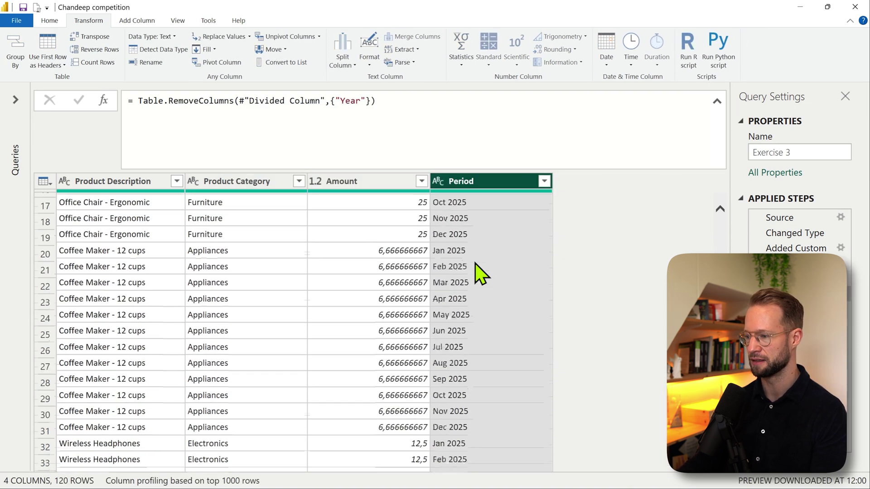
pyautogui.scroll(-7, 489, 280)
pyautogui.scroll(18, 504, 285)
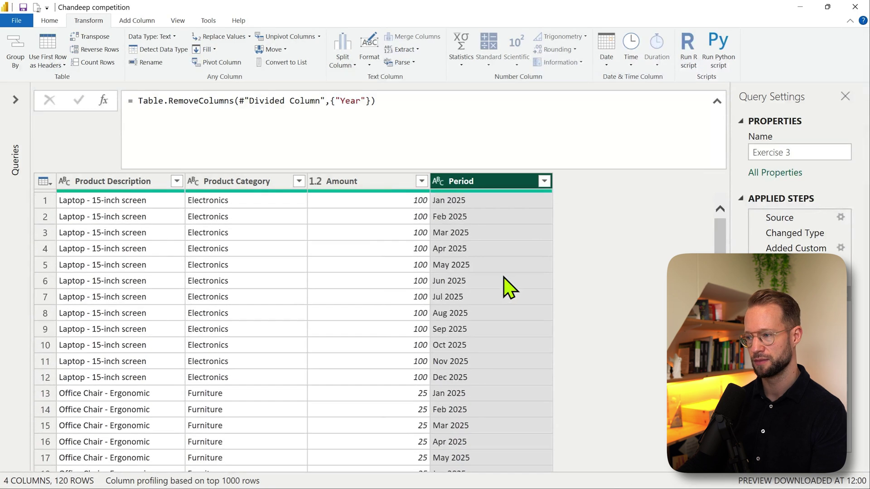